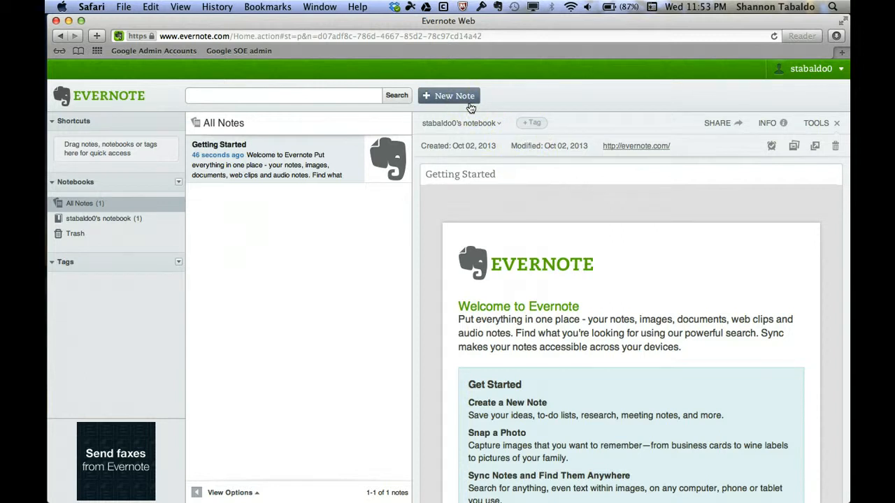
Create a new note and title it "To List for Week of Oct 7"
left_click(470, 105)
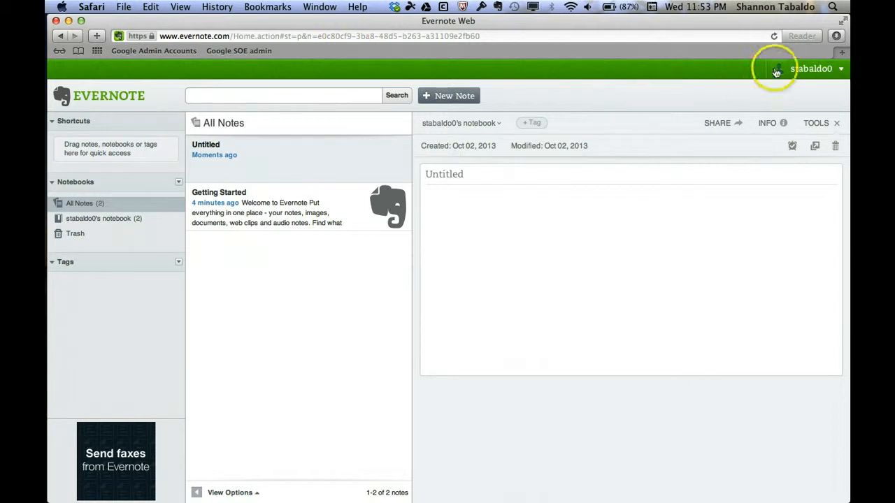
left_click(469, 180)
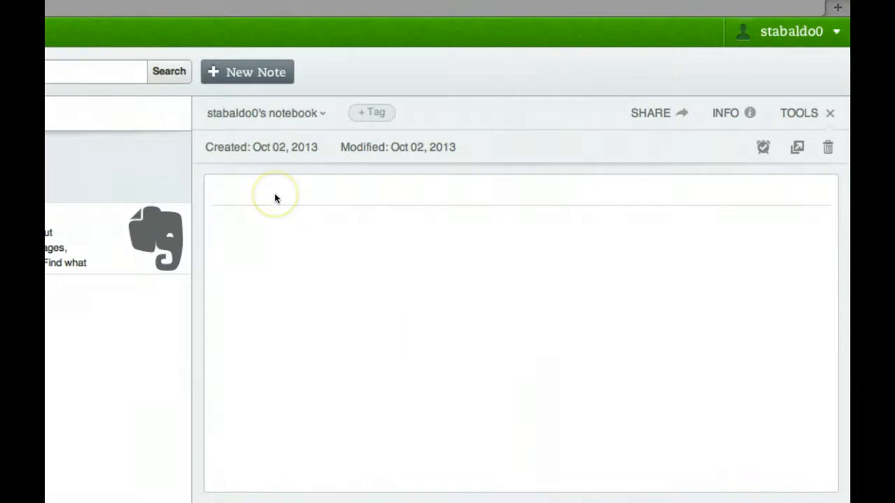
type("To List")
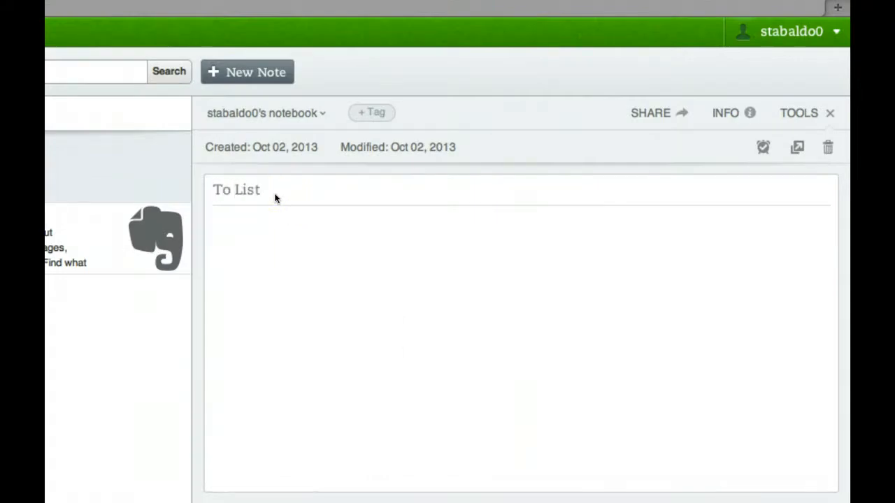
type(" for Week od Oct 7")
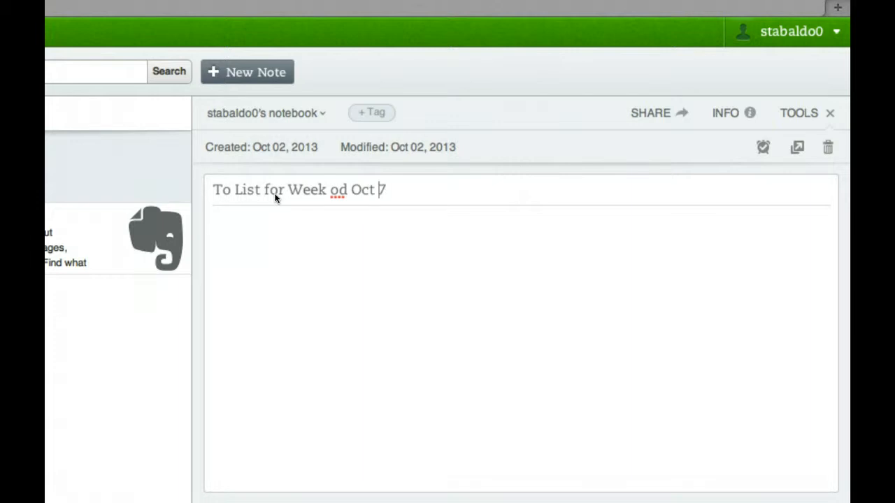
key("Left")
key("Left")
key("BackSpace")
type("f")
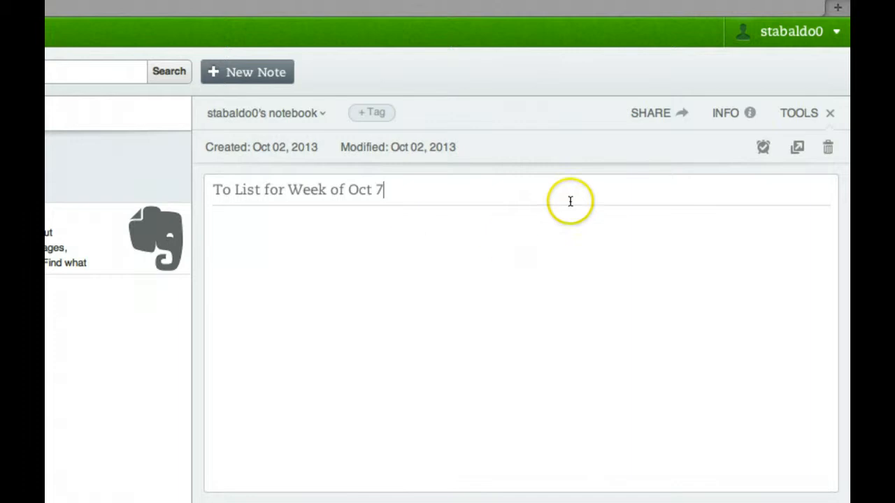
Enter "Week of Oct 7" as the first line of the note body
left_click(485, 242)
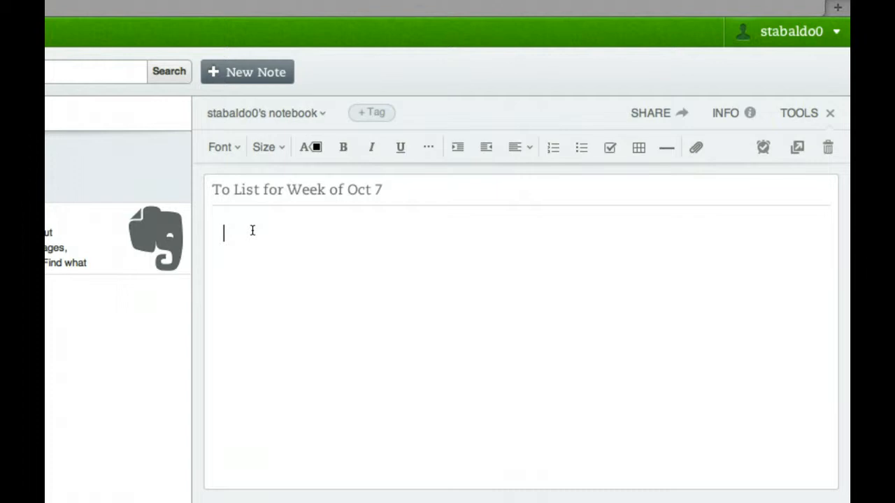
key("BackSpace")
key("BackSpace")
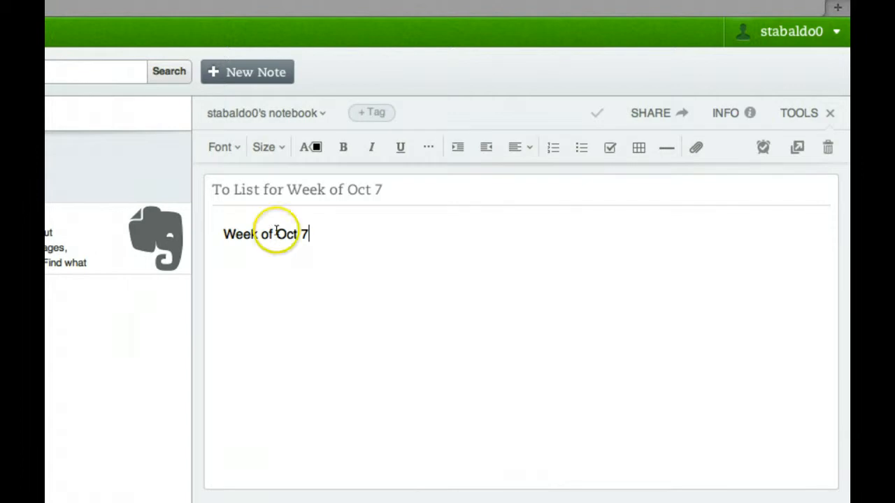
Set the "Week of Oct 7" line in the note body to Verdana, size 14
left_click_drag(370, 233, 209, 232)
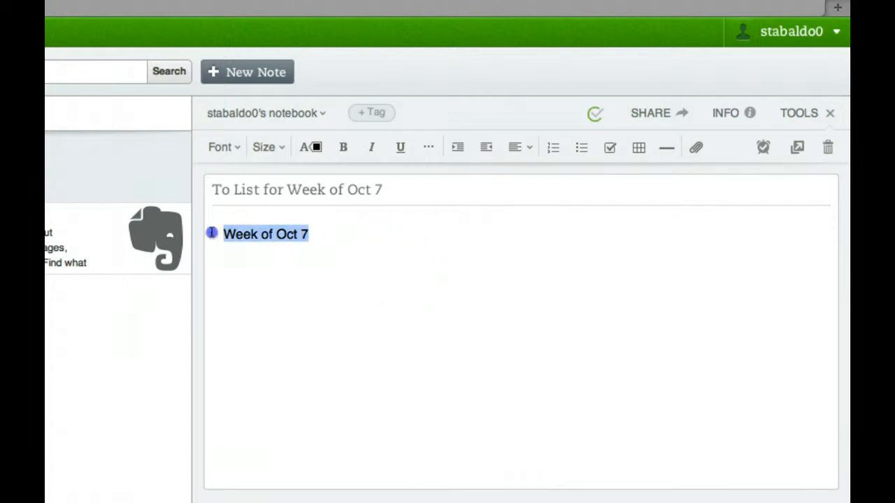
left_click(236, 147)
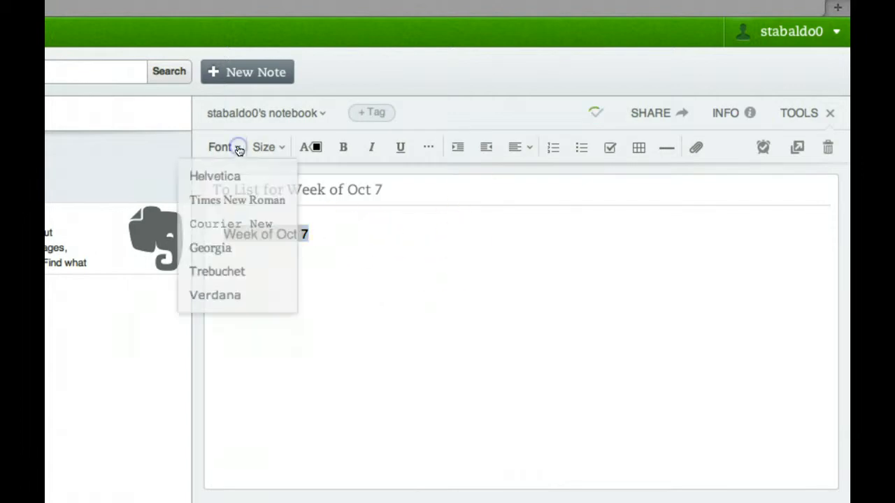
left_click(235, 294)
left_click(286, 147)
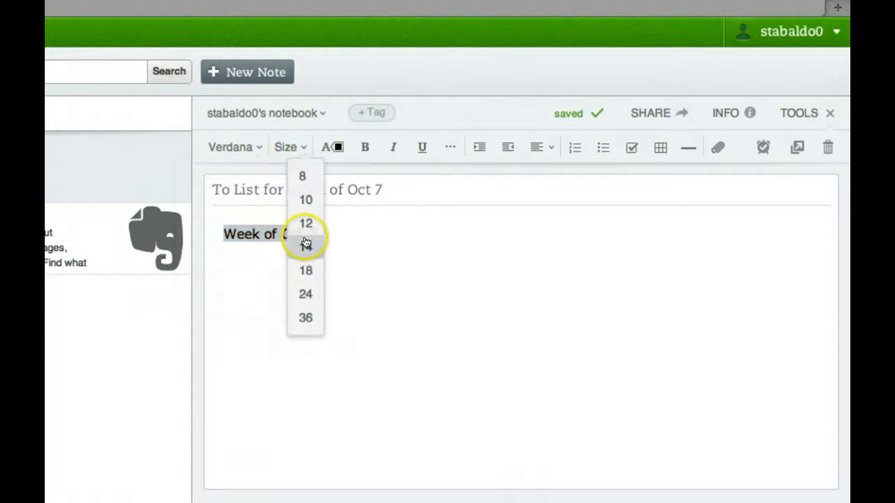
left_click(306, 245)
Color the "Week of Oct 7" line red and make it bold, italic and underlined
left_click(331, 148)
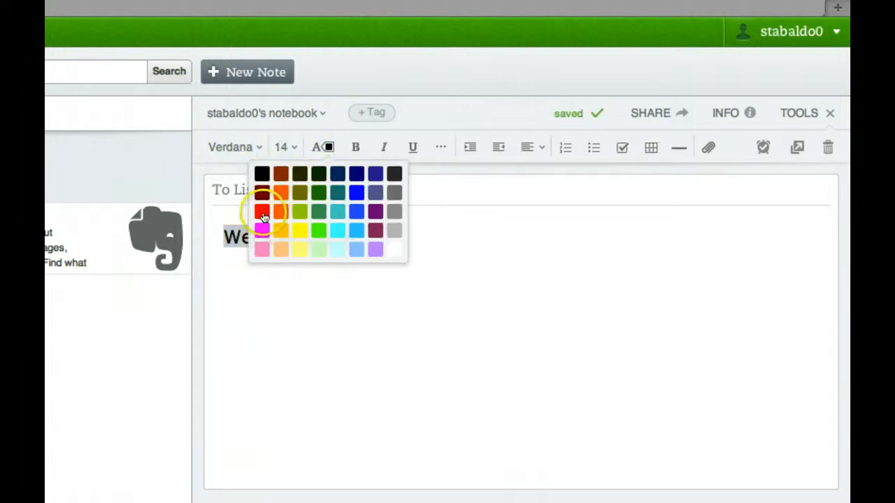
left_click(262, 212)
left_click(358, 146)
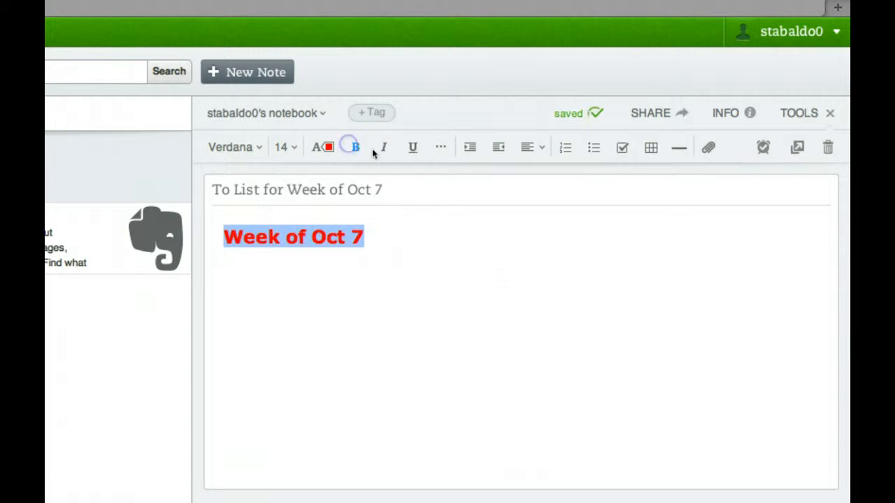
left_click(384, 148)
left_click(411, 147)
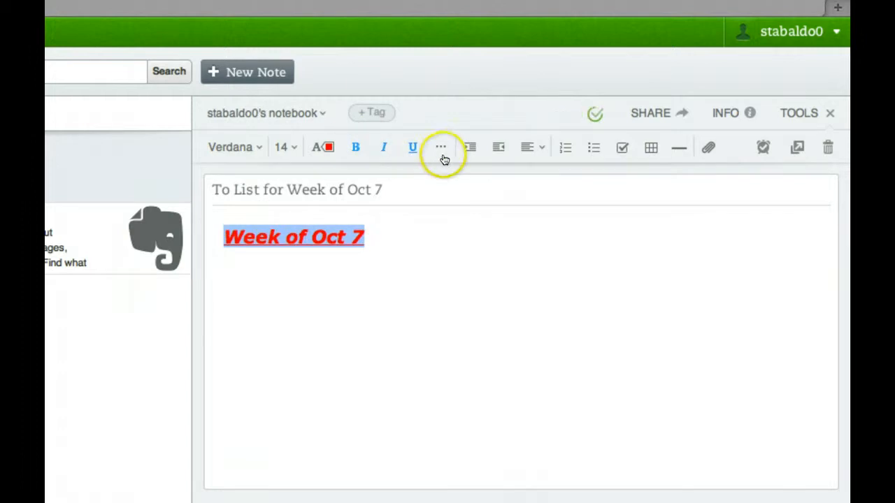
Apply strikethrough to the "Week of Oct 7" heading and remove it again
left_click(441, 148)
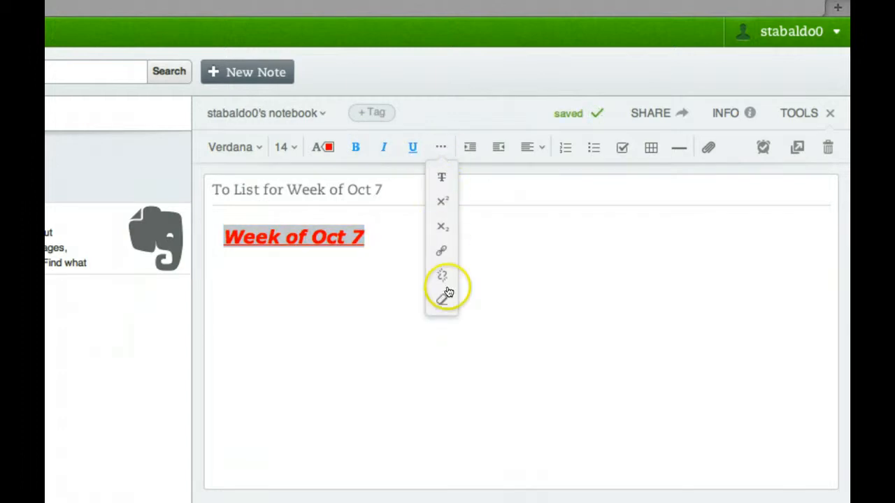
left_click(443, 175)
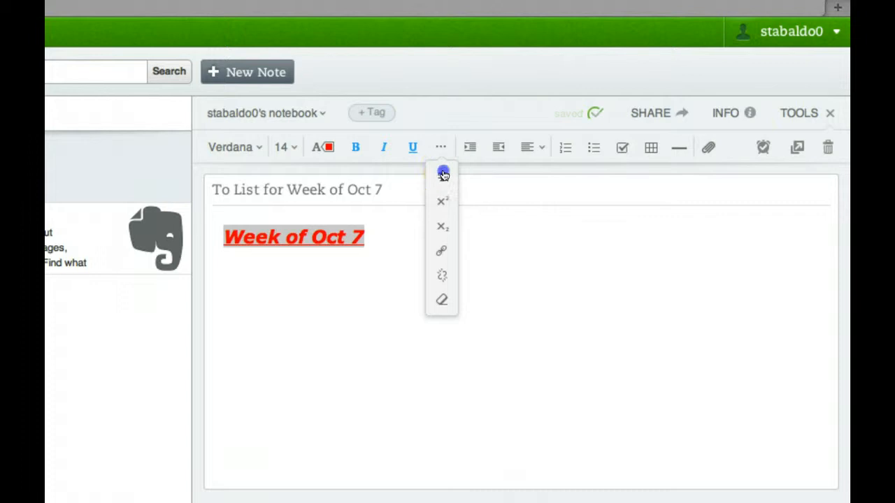
left_click(438, 148)
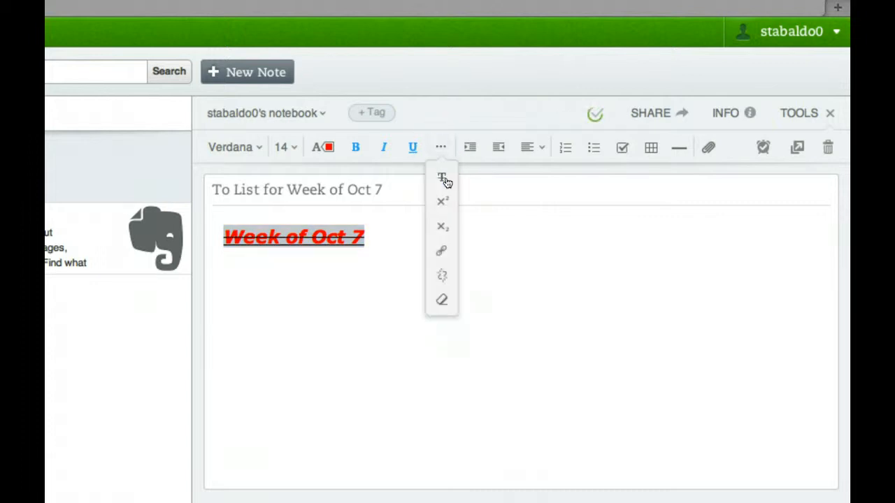
left_click(443, 179)
left_click(471, 251)
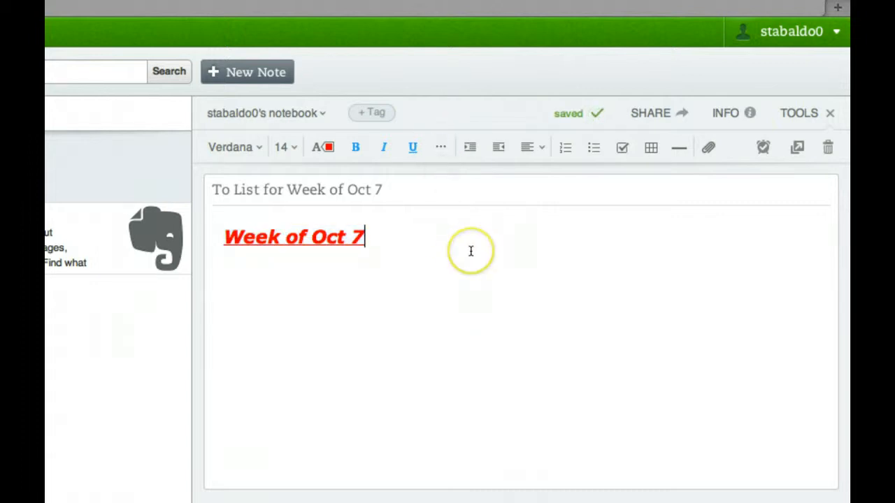
Indent and outdent the "Week of Oct 7" heading, and center it in the note
left_click(473, 148)
left_click(500, 146)
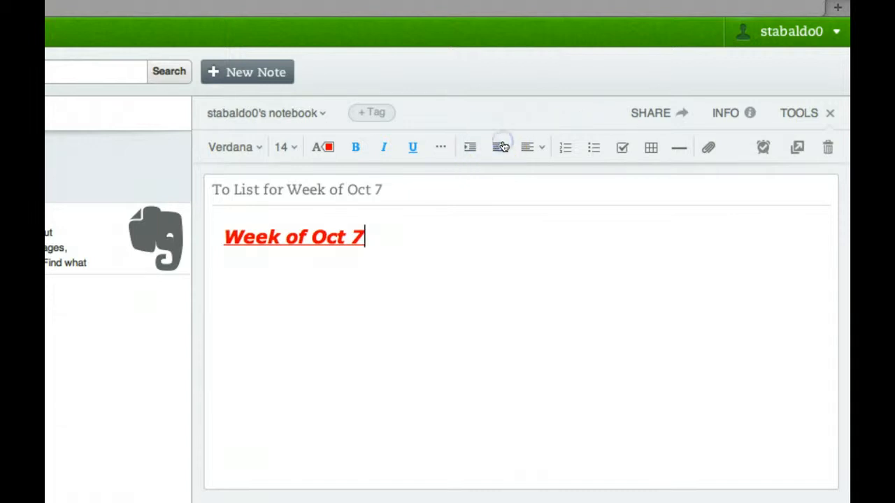
left_click(535, 147)
left_click(543, 195)
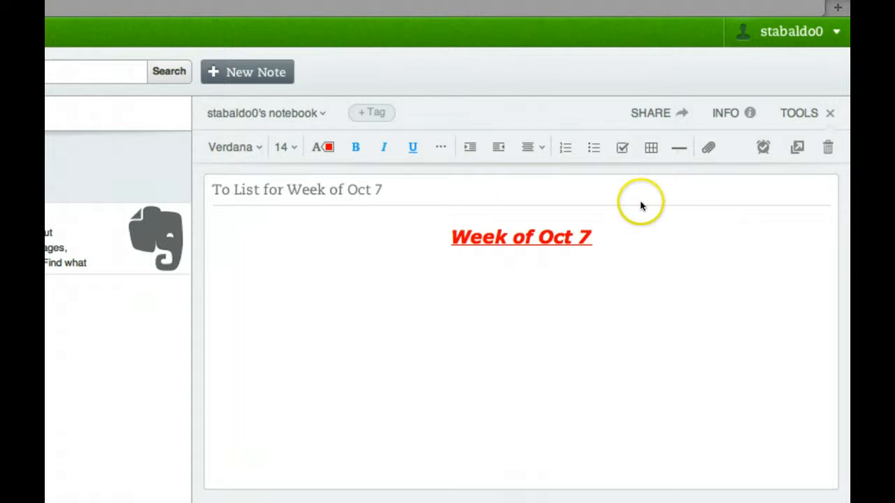
Set up a new line below the heading with black text, left alignment and size 12
left_click(328, 147)
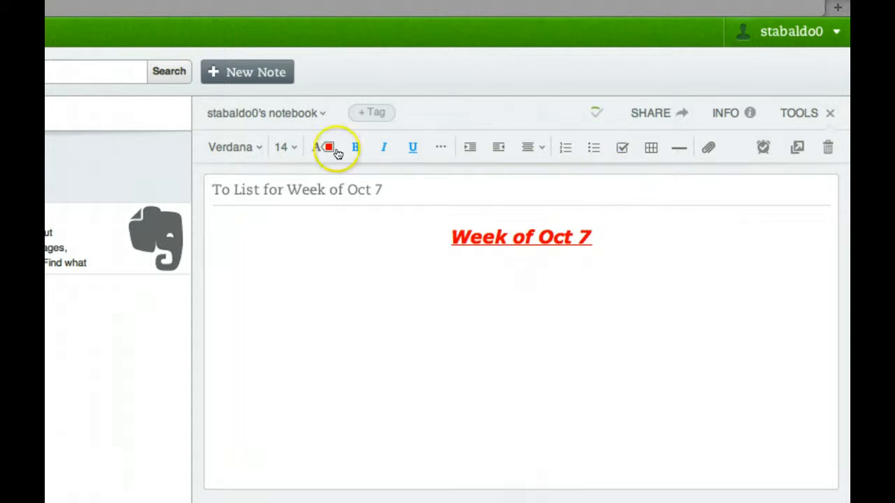
left_click(260, 174)
left_click(549, 234)
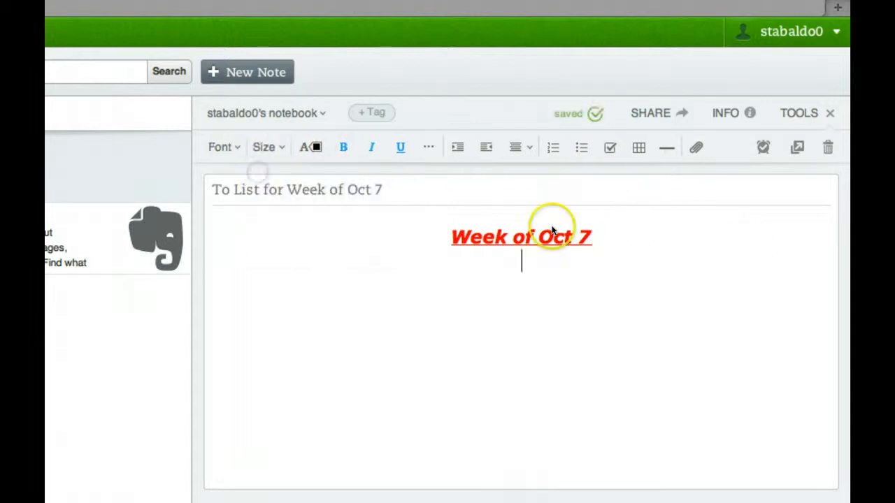
left_click(520, 148)
left_click(528, 174)
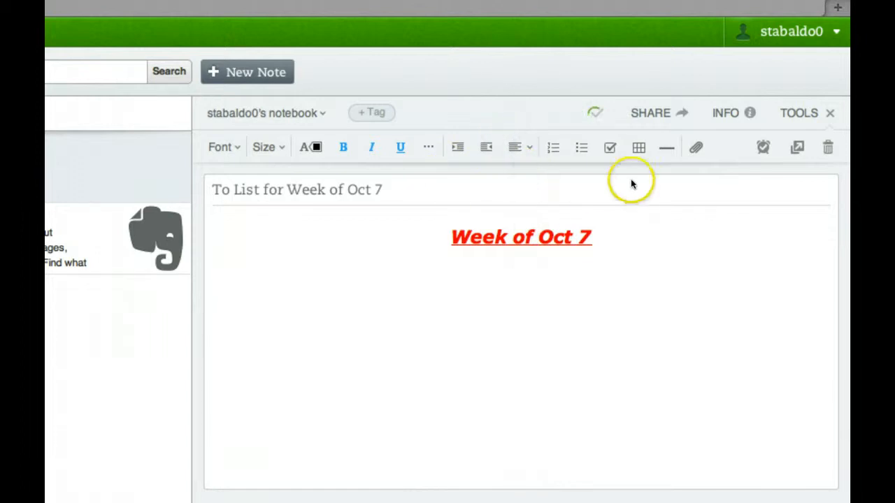
left_click(273, 152)
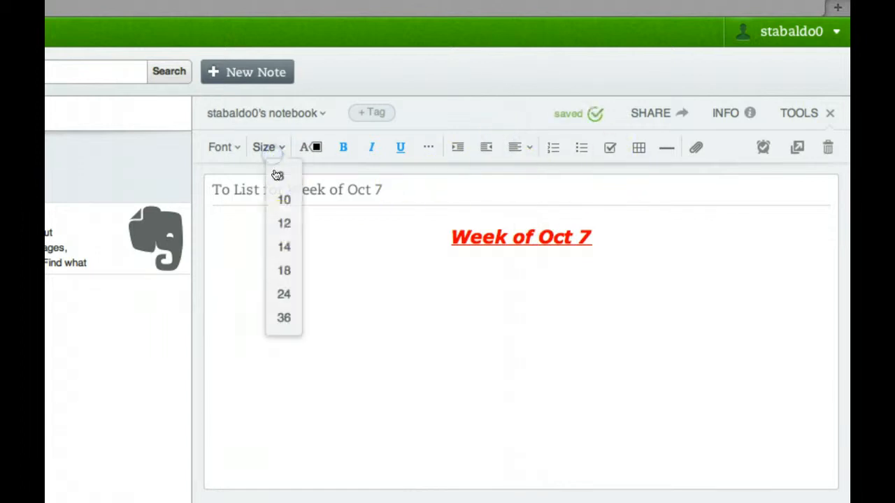
left_click(282, 221)
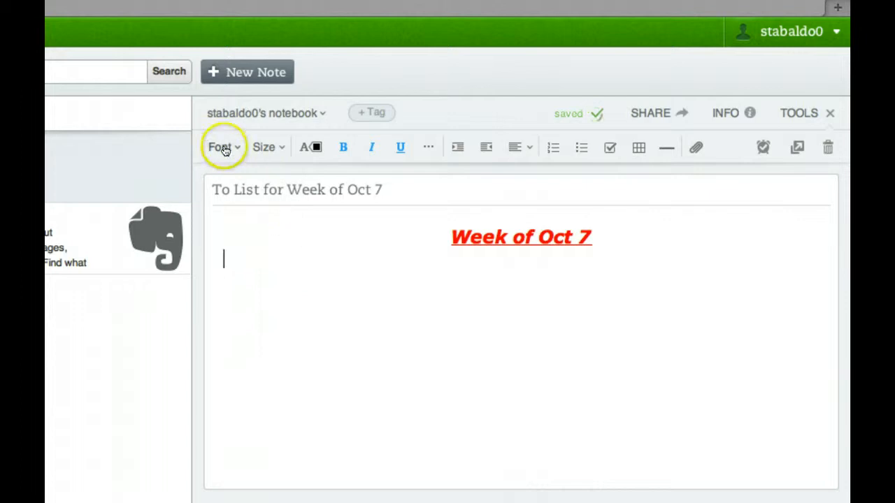
Add a checkbox item reading "Fee" below the heading and remove its underline, italic and bold formatting
left_click(610, 149)
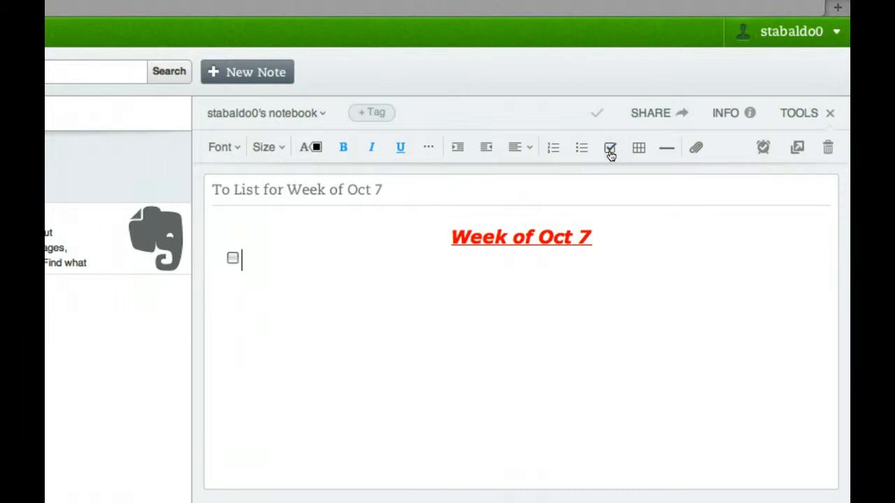
type("Fee")
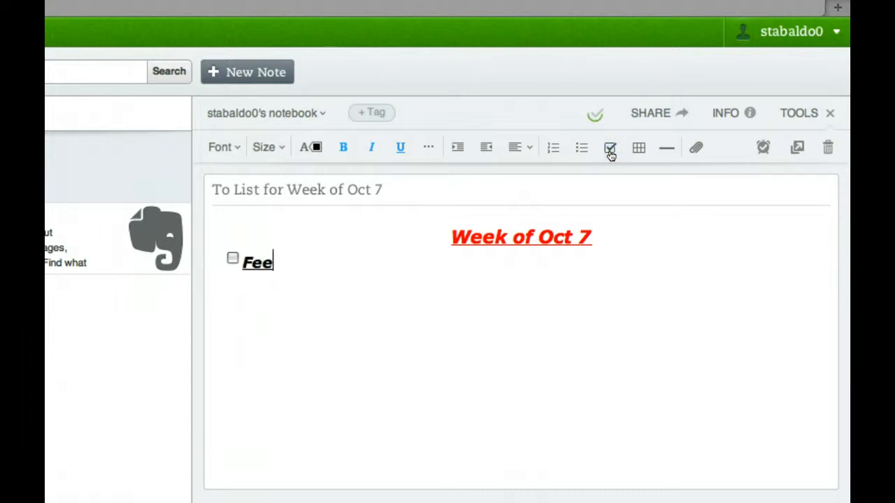
key("shift+Home")
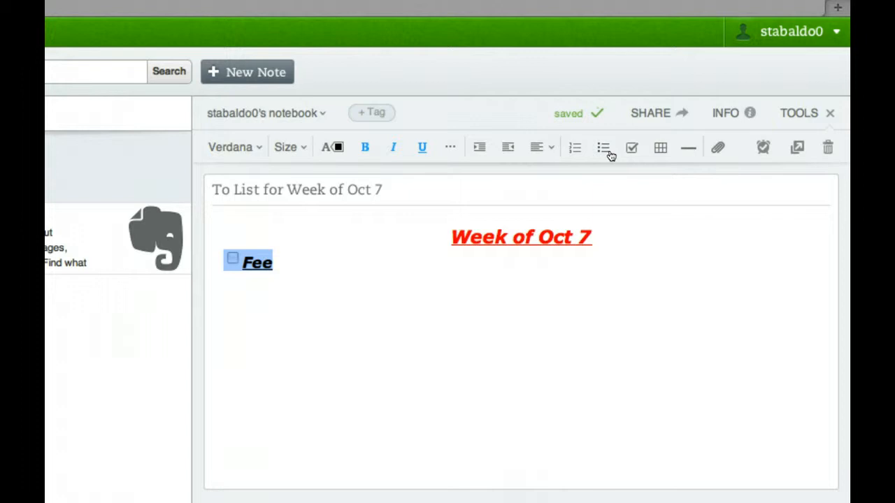
left_click(420, 153)
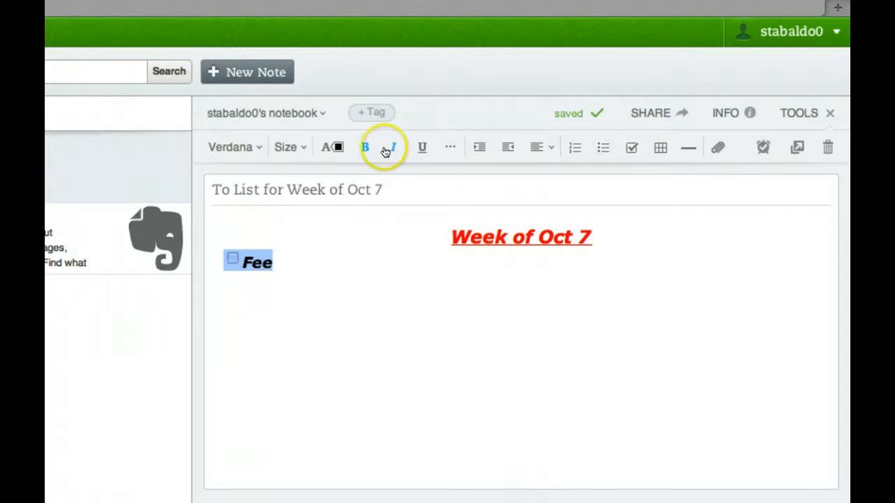
left_click(386, 151)
left_click(361, 146)
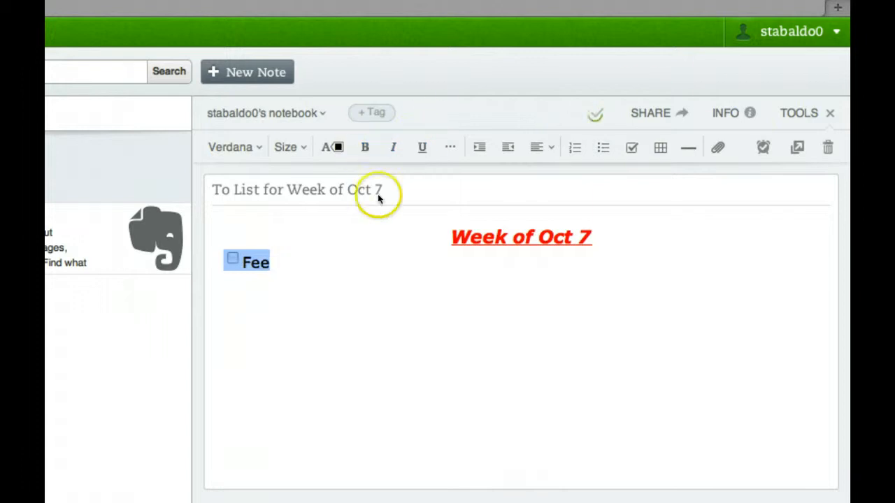
left_click(315, 250)
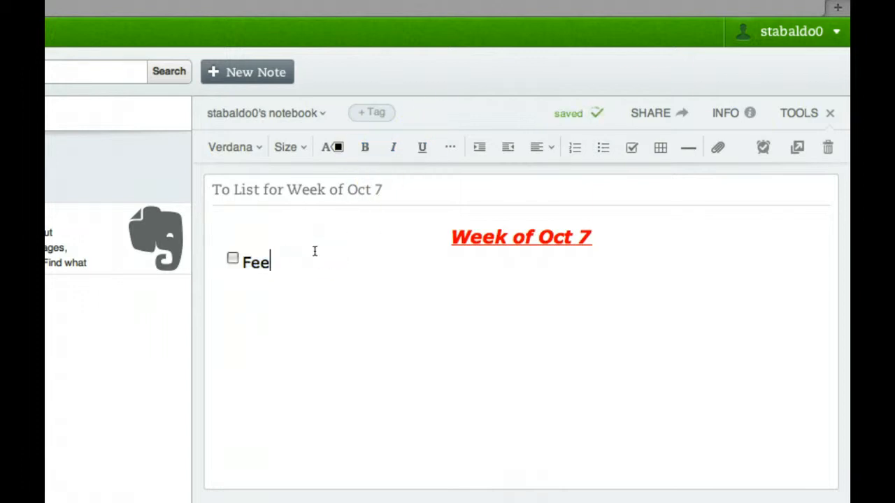
Try size 10 on the checkbox item's "Fee" text, and set it to size 12
key("shift+Left")
key("shift+Left")
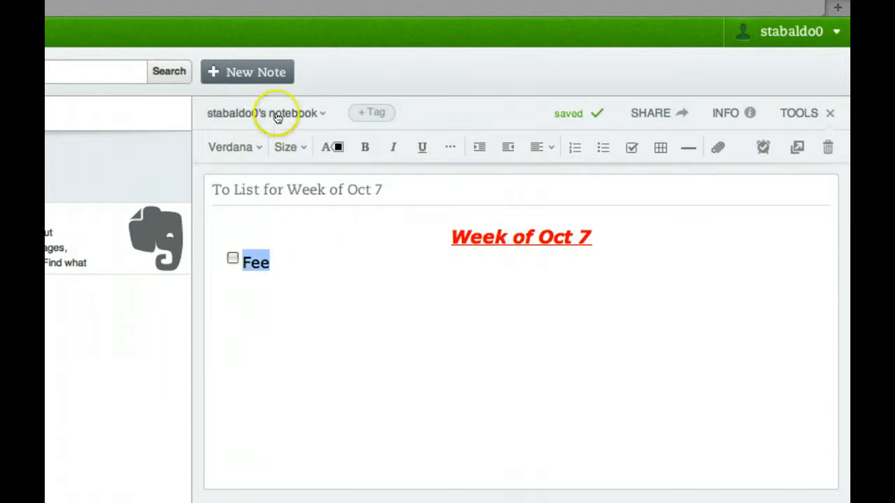
left_click(290, 146)
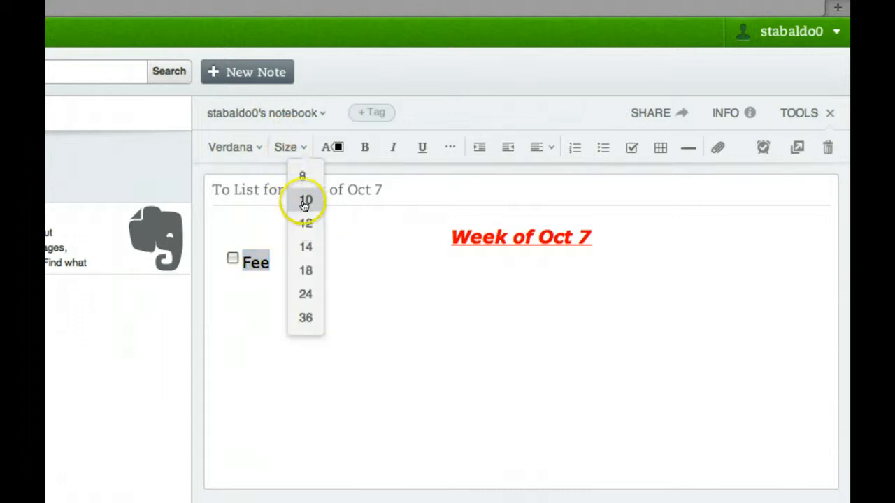
left_click(305, 200)
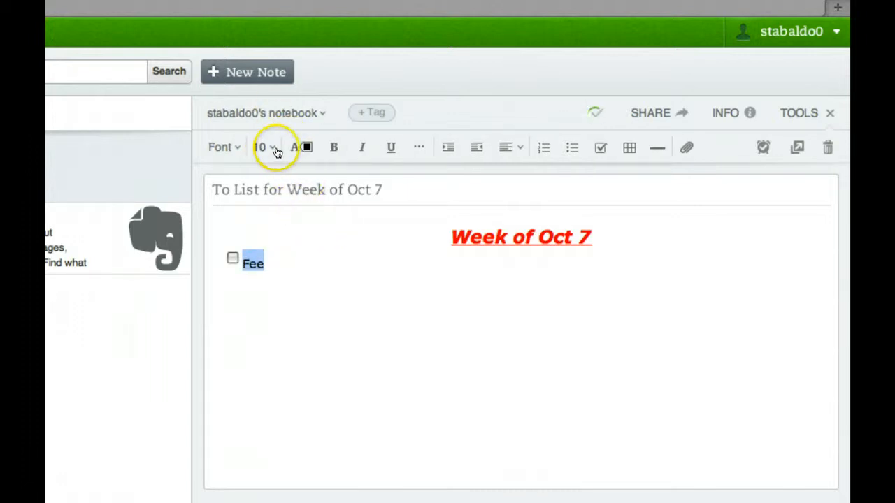
left_click(270, 147)
left_click(275, 223)
left_click(299, 273)
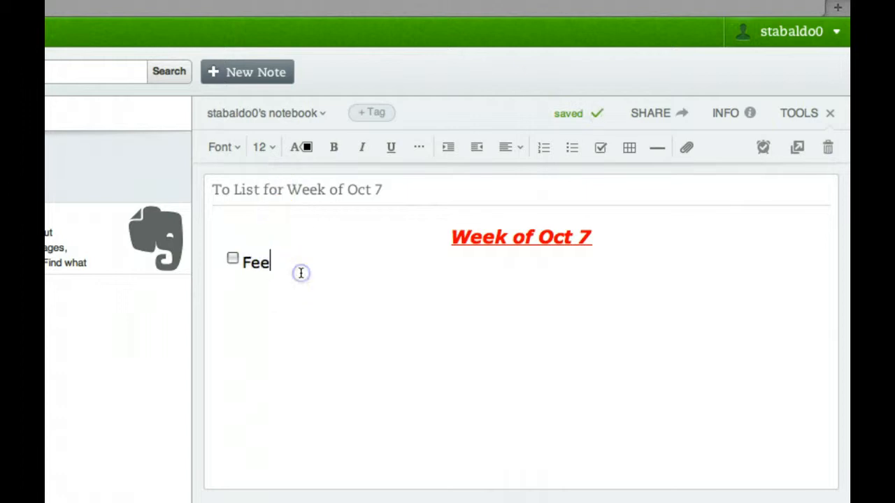
Complete the first checkbox item as "Feed Neighbors Dog" and add a second checkbox item reading "Go to the dentist"
type("d ")
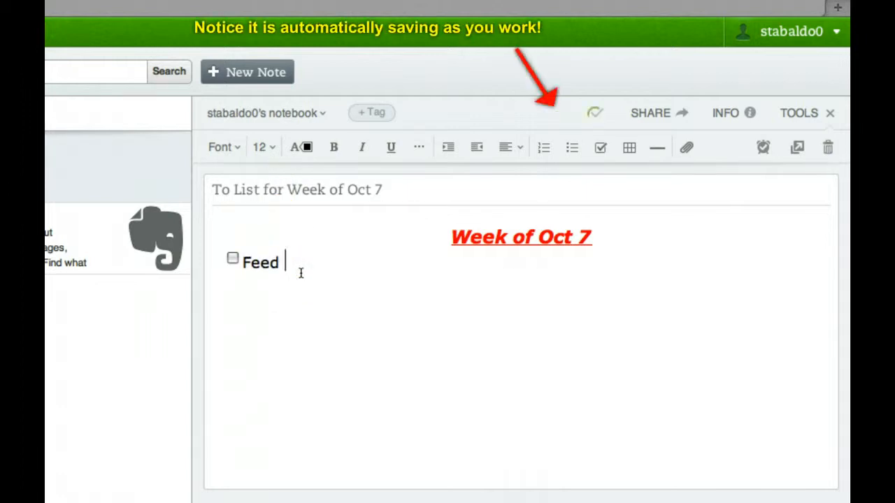
type("Neighob")
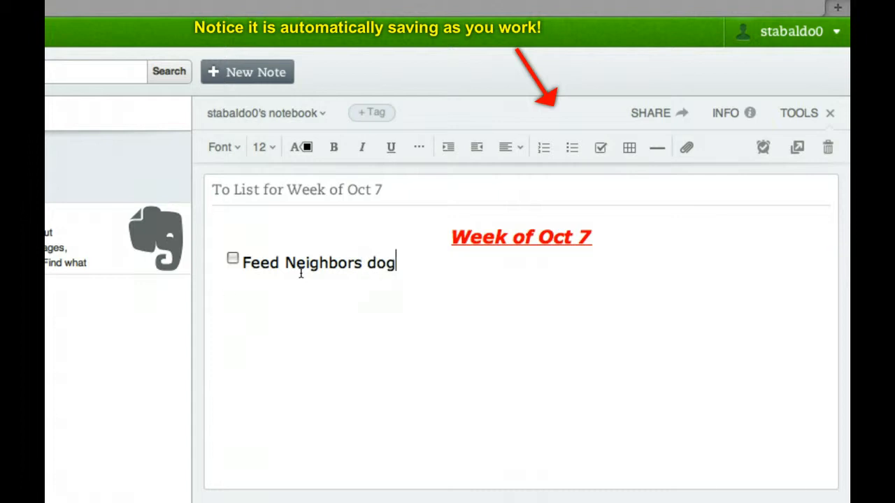
left_click(638, 150)
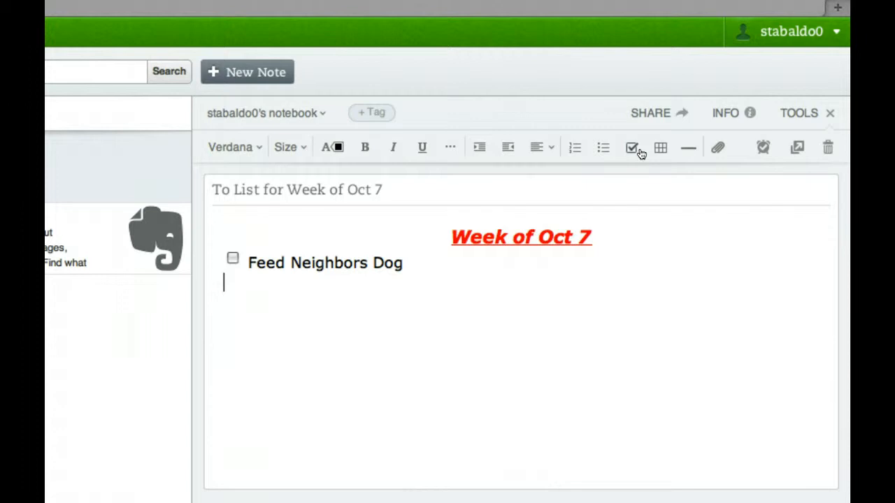
left_click(635, 149)
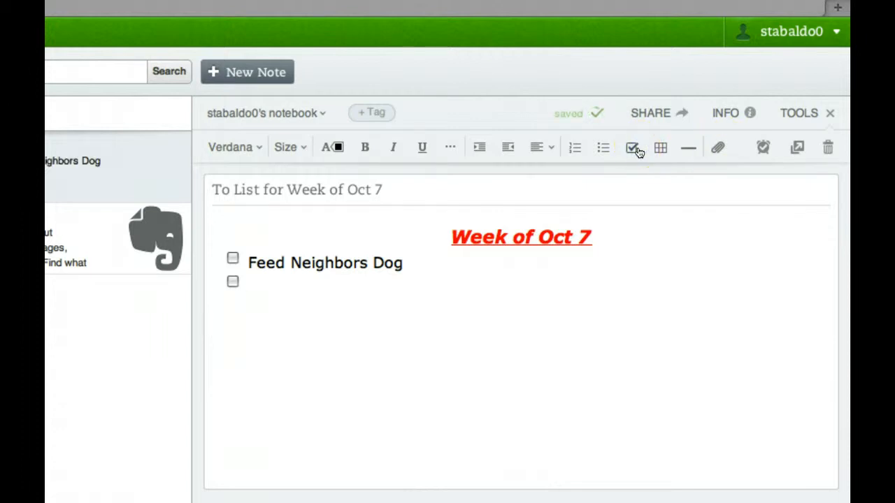
type("Go")
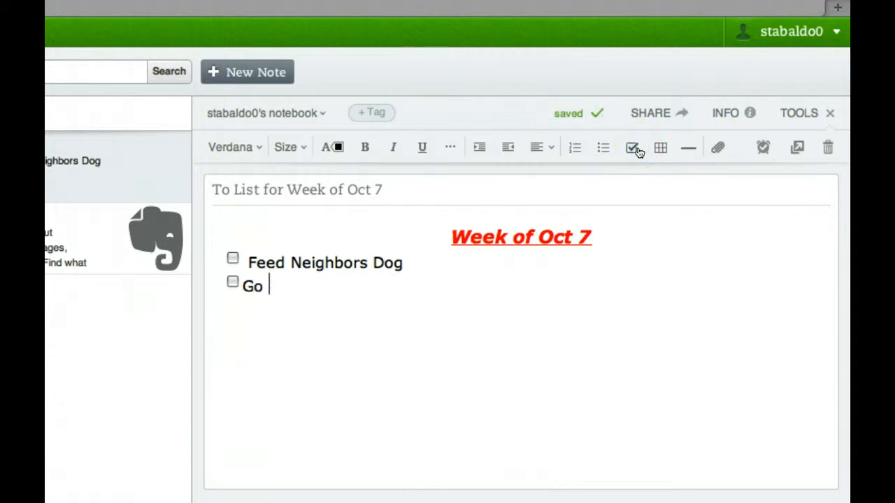
type(" to the dentist")
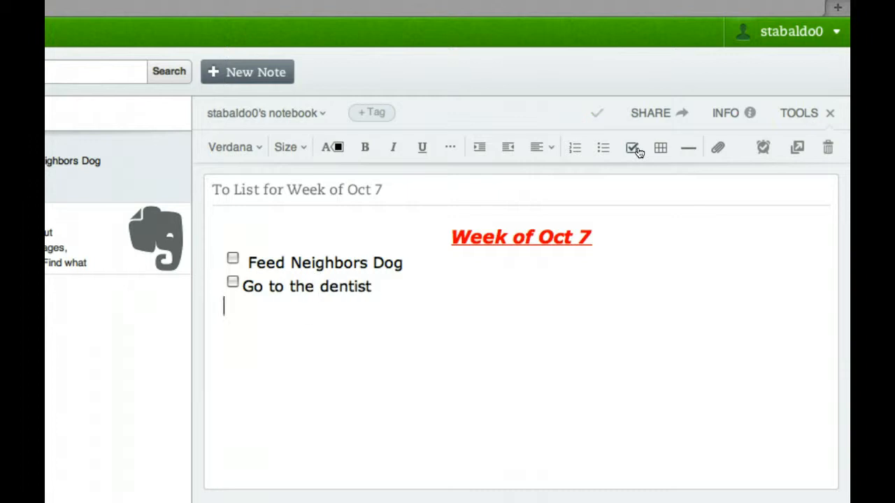
key("Return")
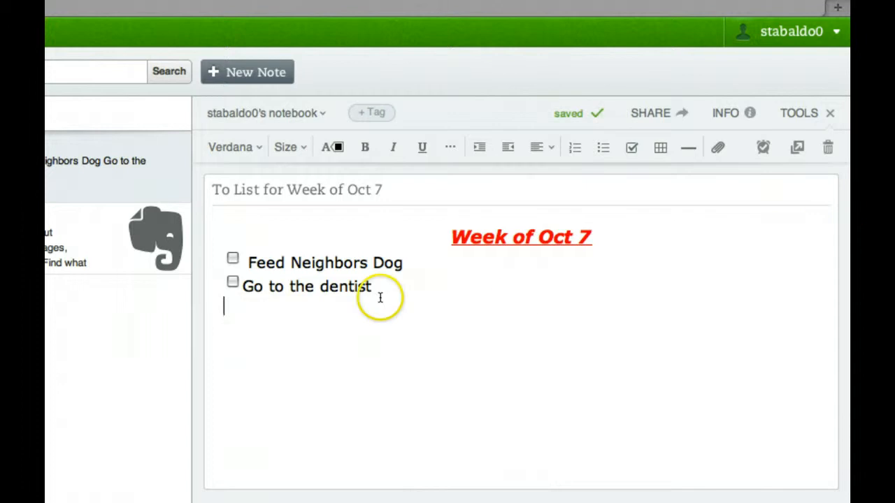
Try out the checkboxes of the "Feed Neighbors Dog" and "Go to the dentist" items
left_click(232, 257)
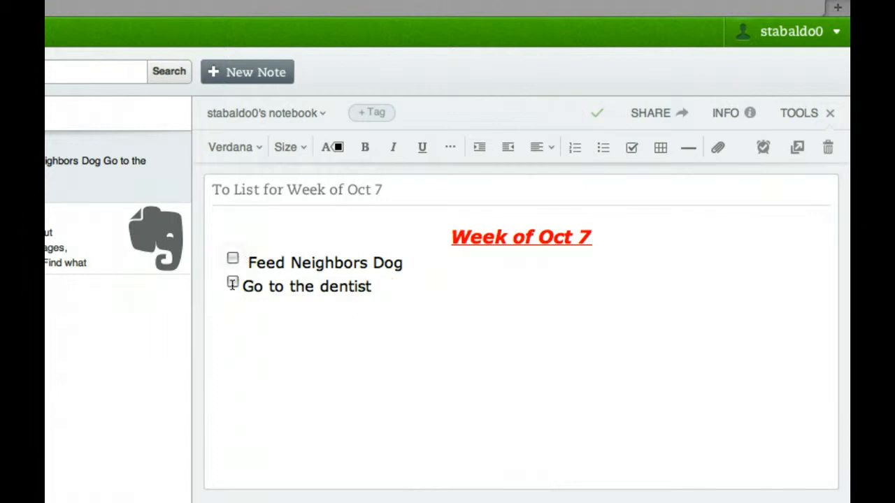
left_click(233, 283)
Insert a horizontal rule below the task list and add "notes:" with a hyphenated phone number beneath it
left_click(418, 286)
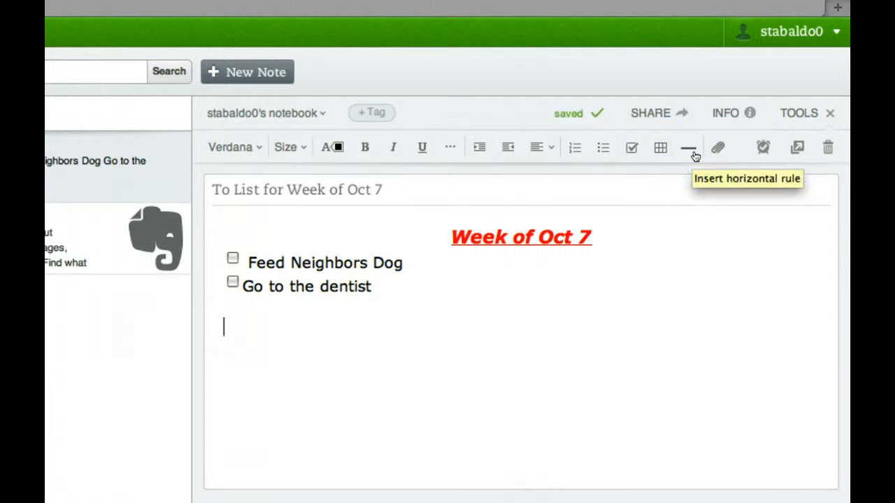
left_click(694, 155)
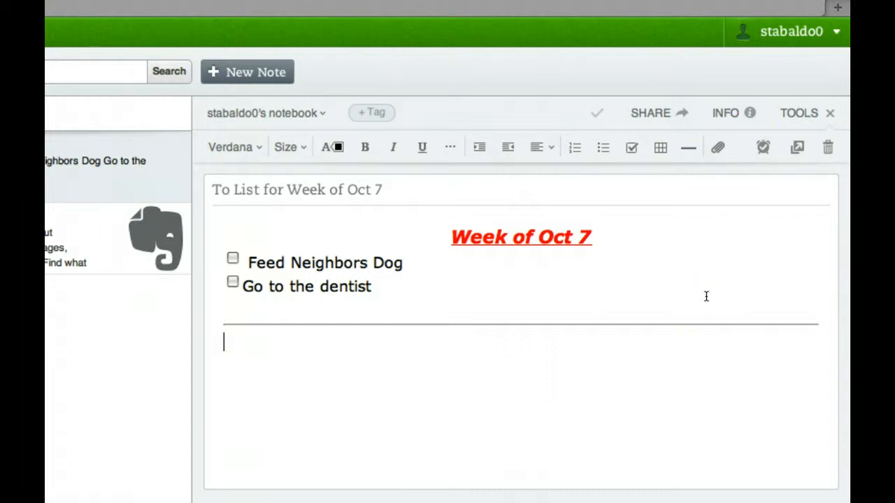
type("notes: ")
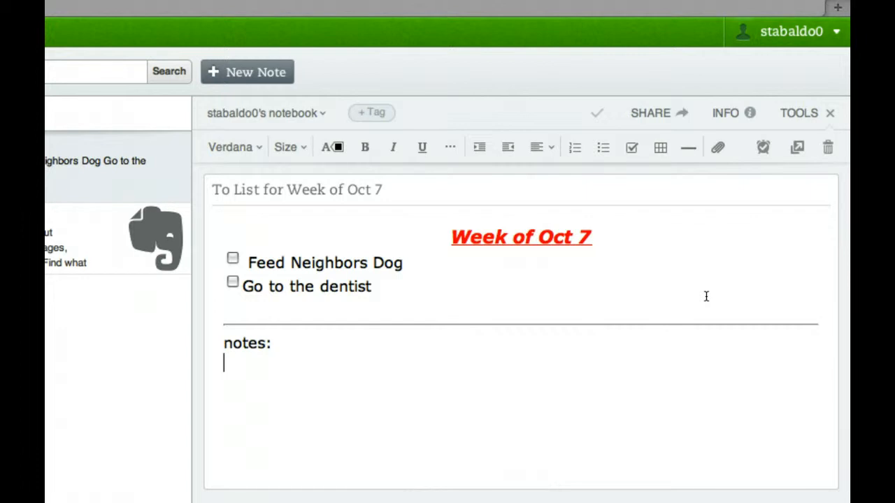
type("310-5551212")
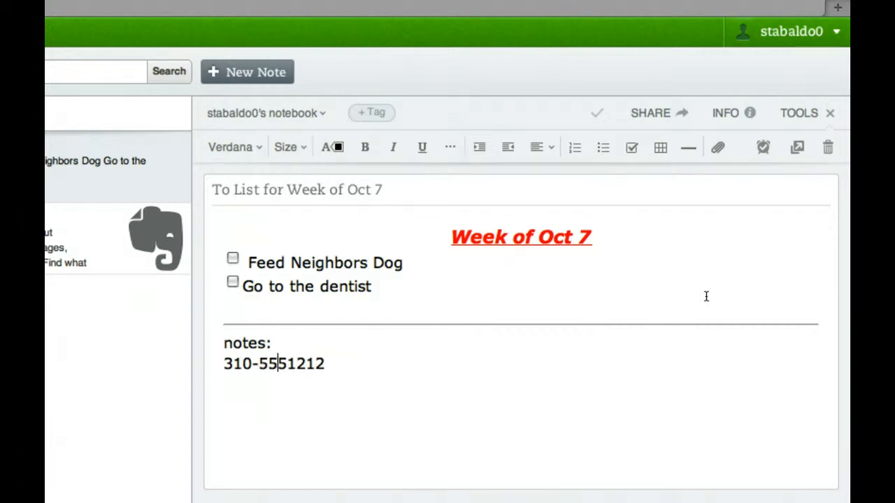
key("Right")
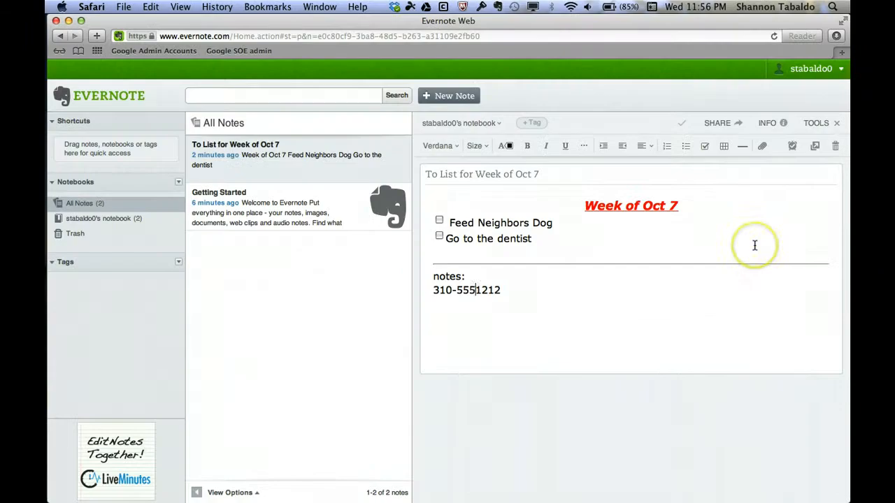
type("-")
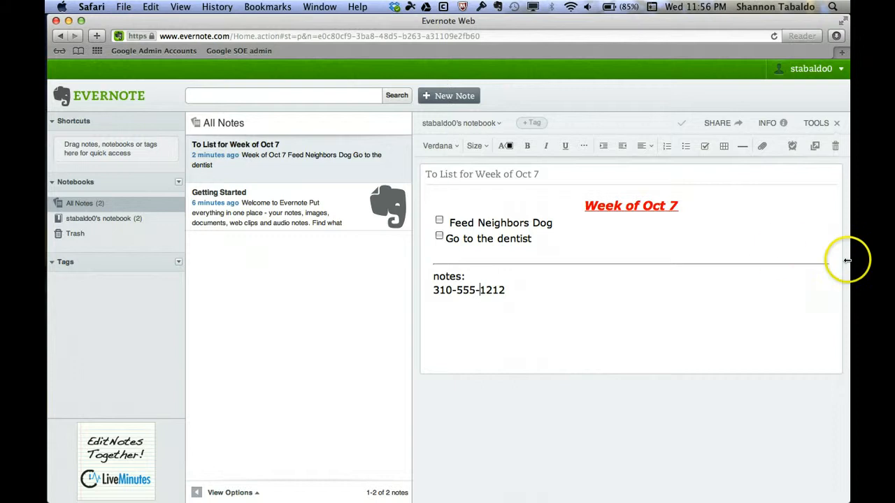
Attach the file "Screen Shot 2013-10-02 at 11.32.08 PM" from the Desktop folder to the note
left_click(761, 146)
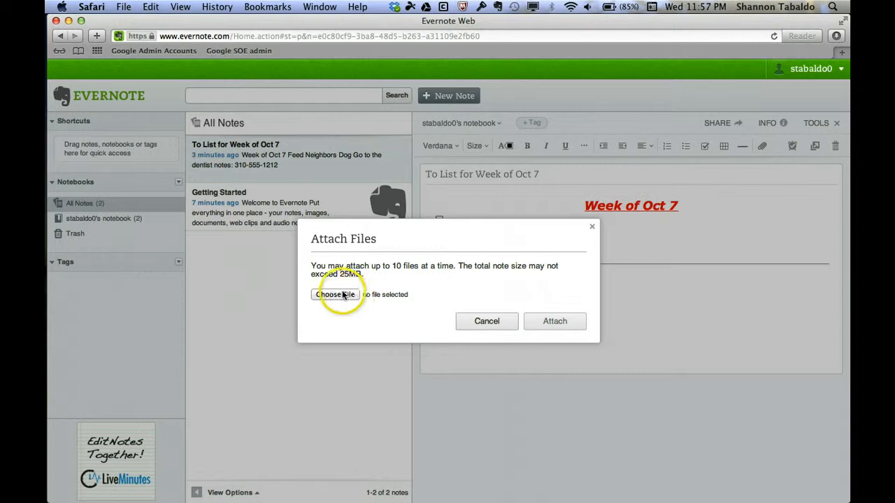
left_click(343, 296)
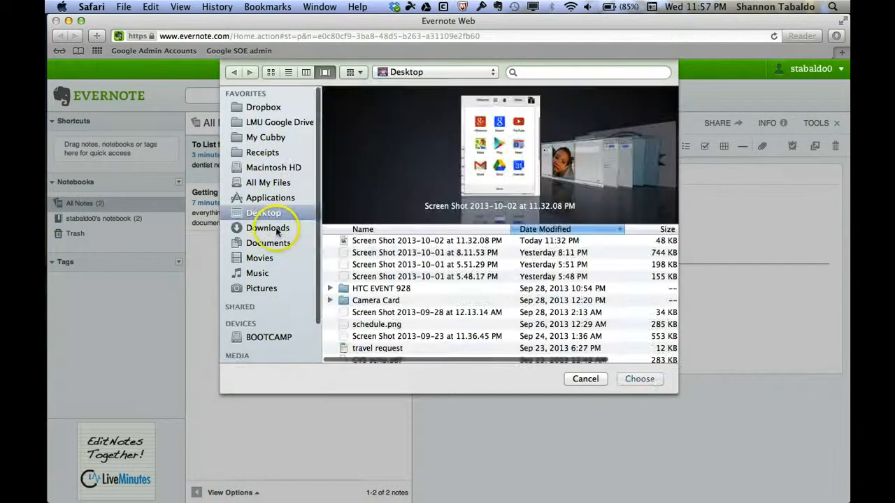
left_click(349, 240)
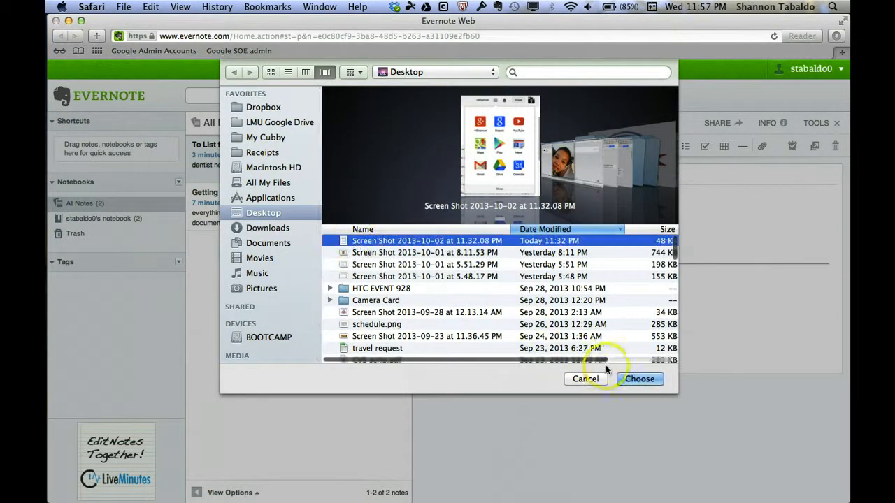
left_click(639, 378)
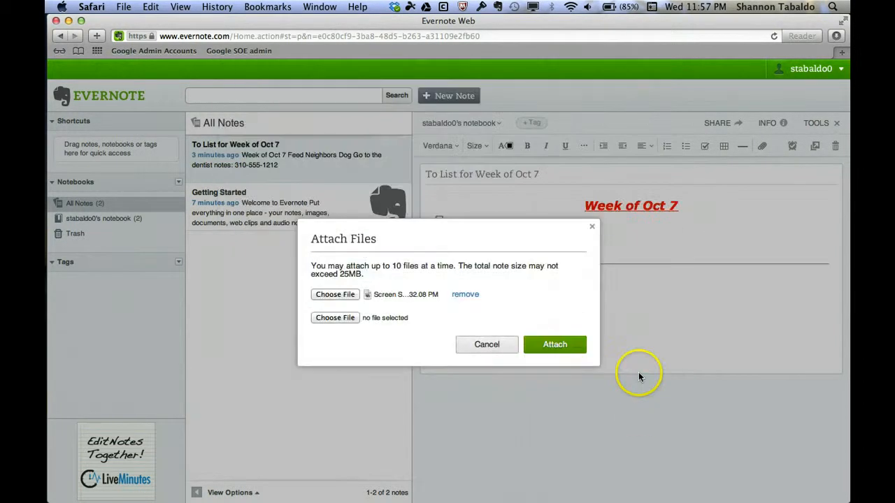
left_click(562, 347)
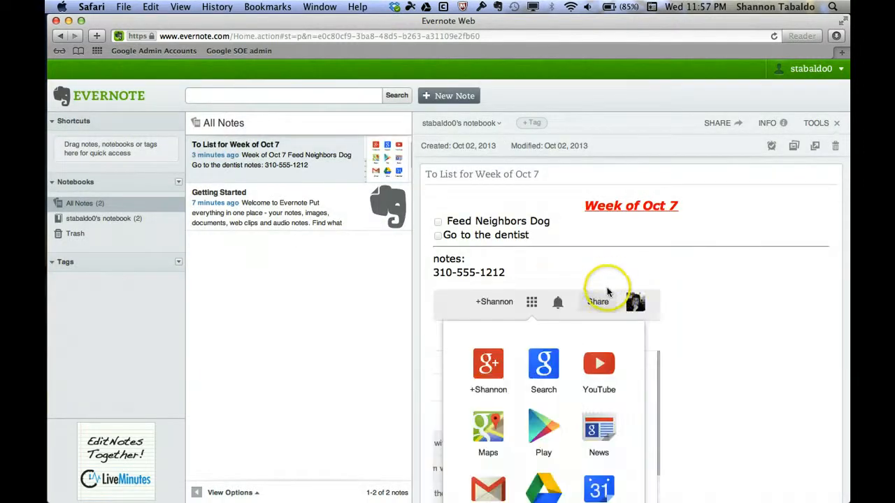
Add blank lines between the phone number and the attached screenshot in the note
scroll(610, 296, "down", 5)
scroll(610, 297, "up", 4)
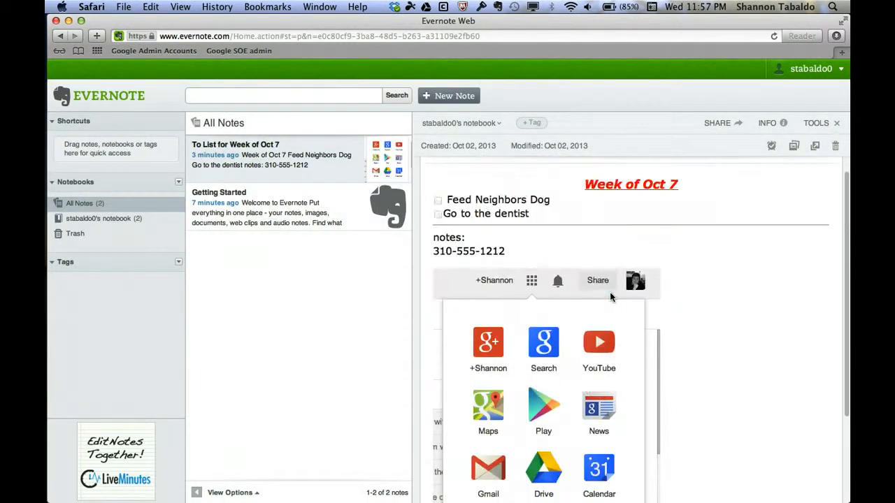
left_click(712, 260)
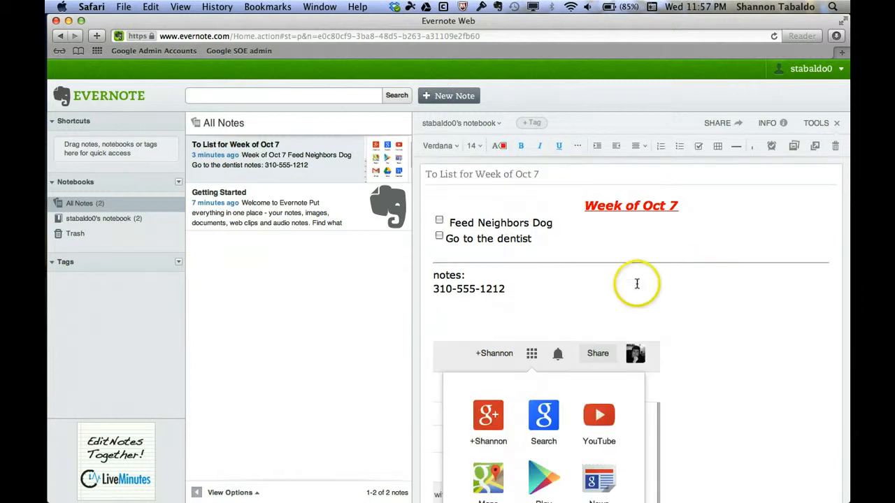
left_click(638, 286)
key("Return")
key("Return")
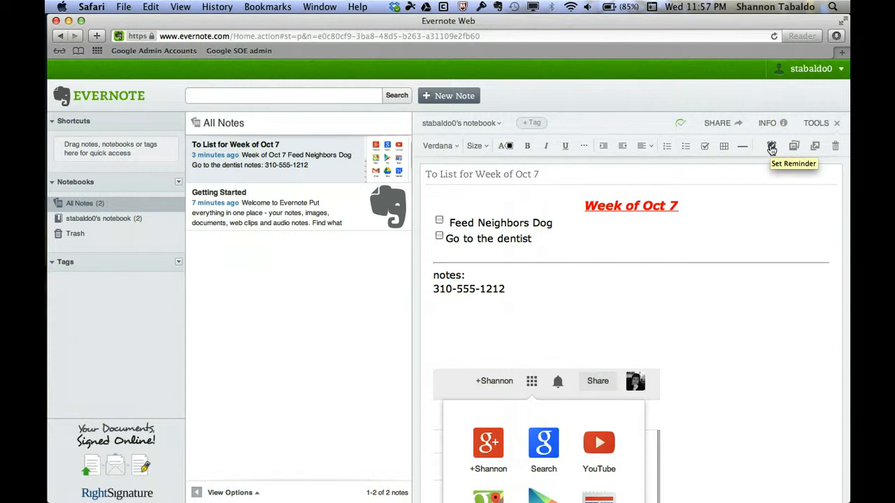
Append "Tues 10/8 @ 8am" to the "Feed Neighbors Dog" checkbox item
left_click(565, 222)
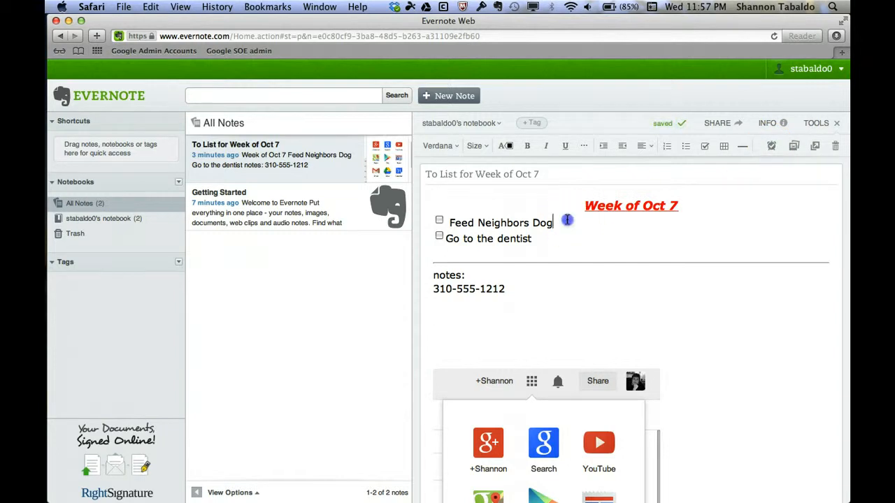
type("Tues 10/8")
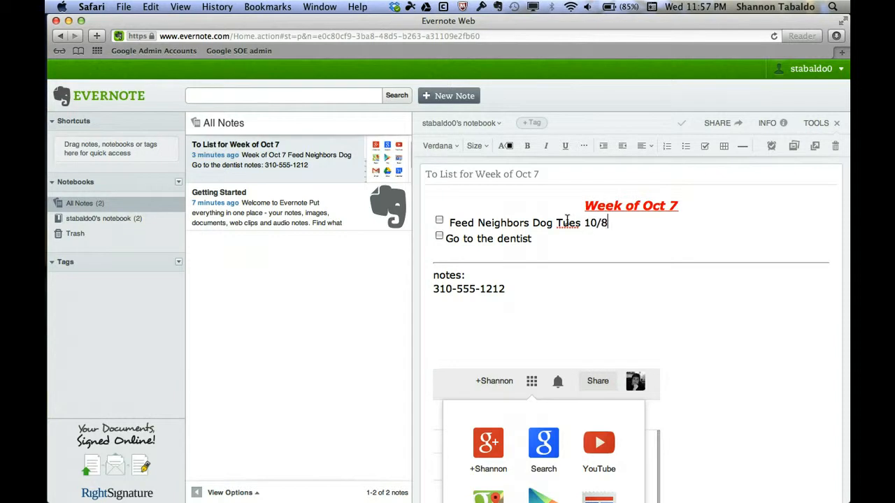
type(" @ 8a,")
type("am")
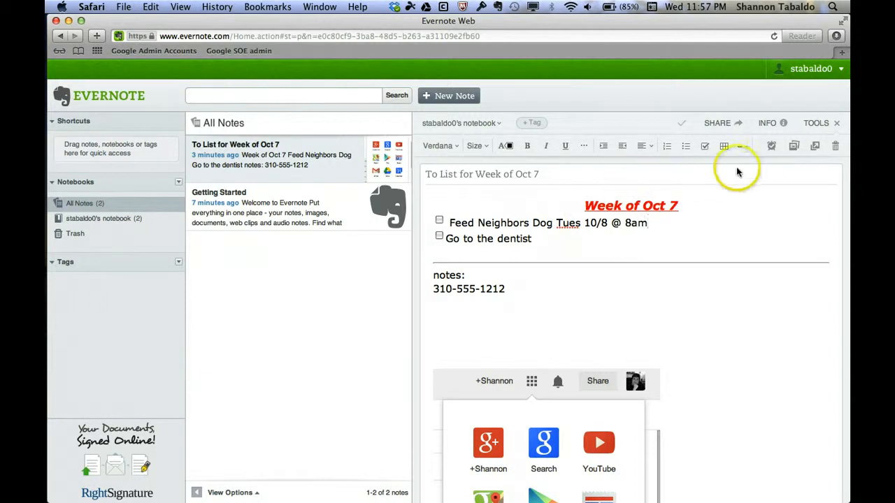
Add a reminder to the note and set its date to October 8, 2013
left_click(772, 146)
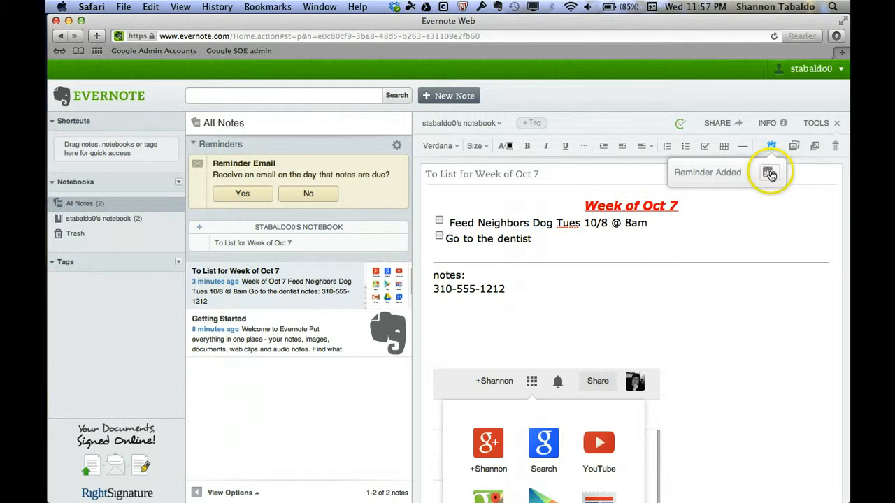
left_click(769, 175)
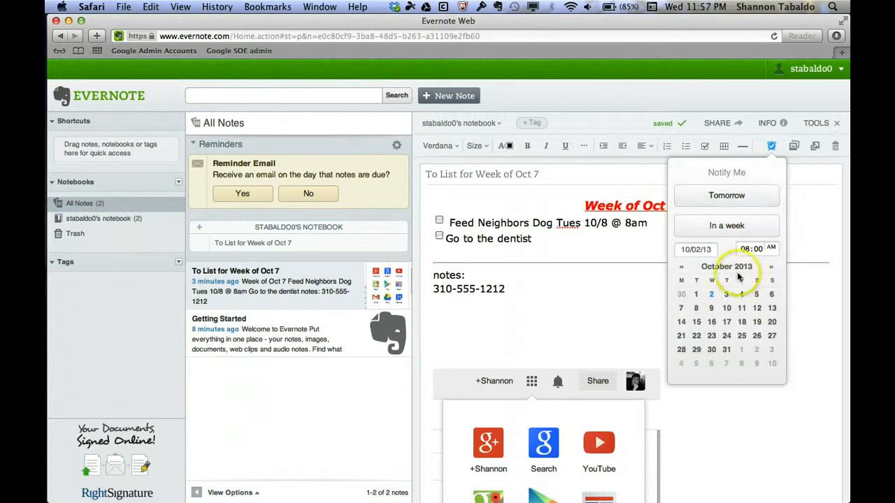
left_click(696, 308)
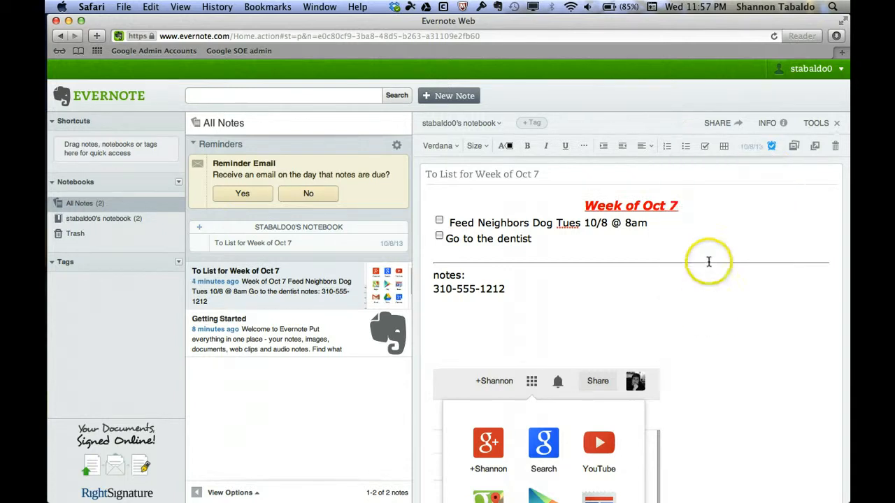
Change the note reminder's time to 06:00 PM
left_click(770, 146)
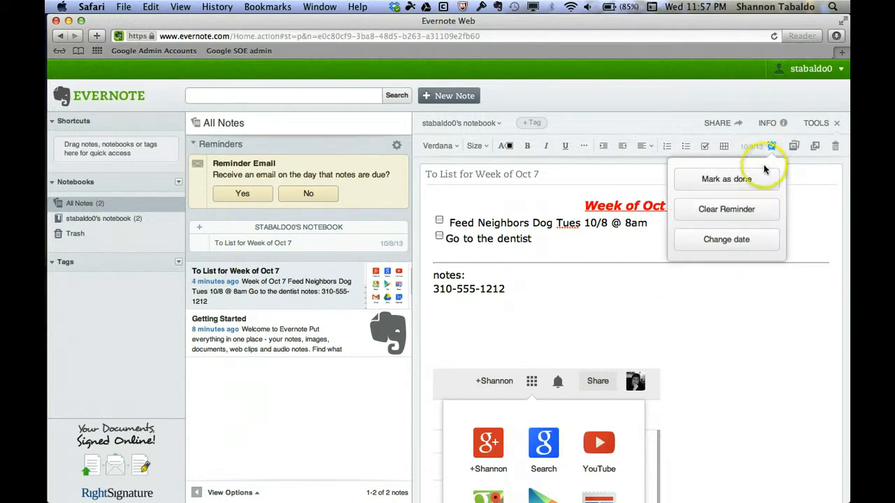
left_click(754, 241)
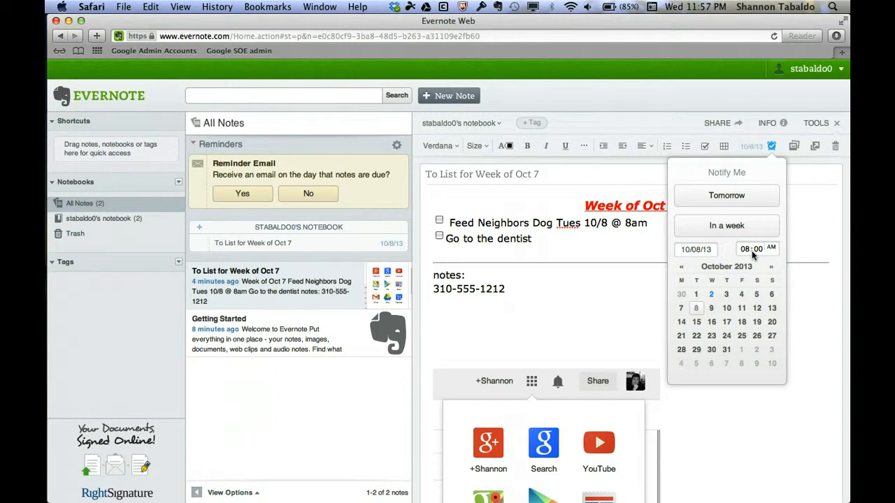
left_click(746, 248)
left_click(772, 248)
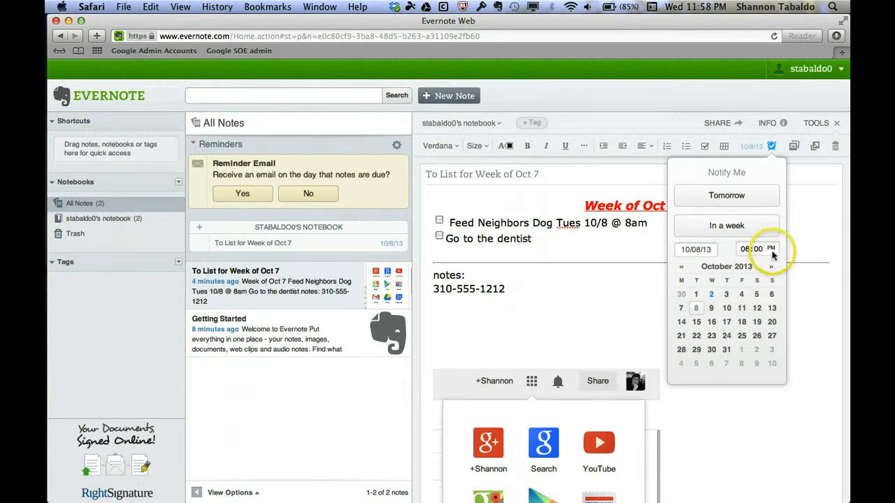
left_click(635, 296)
Change the time in the "Feed Neighbors Dog" item to 6pm
double_click(635, 222)
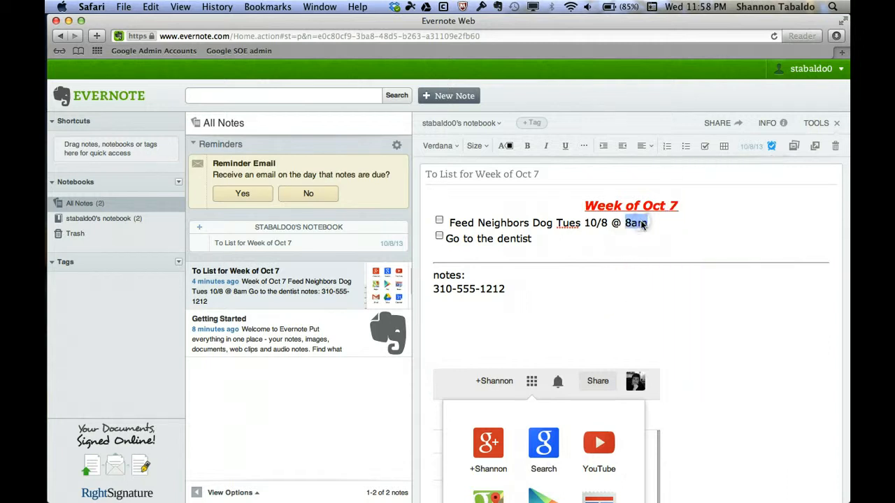
type("6pm")
left_click(772, 148)
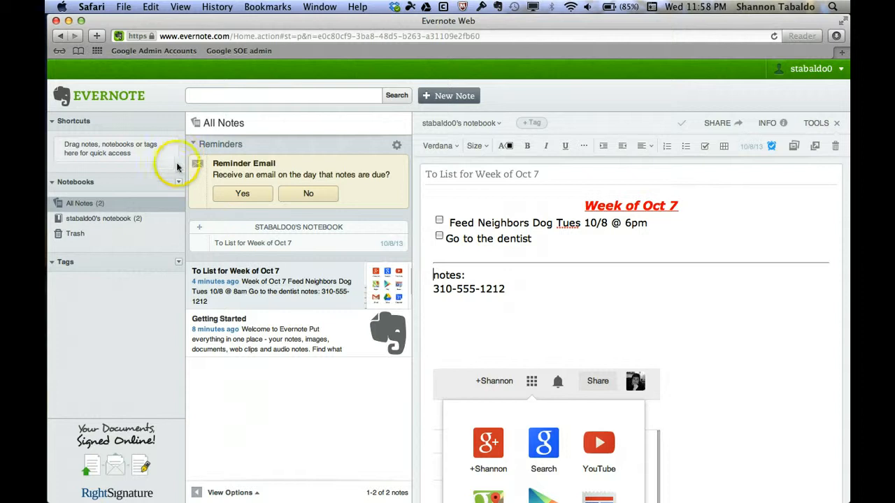
Agree to receive a reminder email on the day that notes are due
left_click(237, 192)
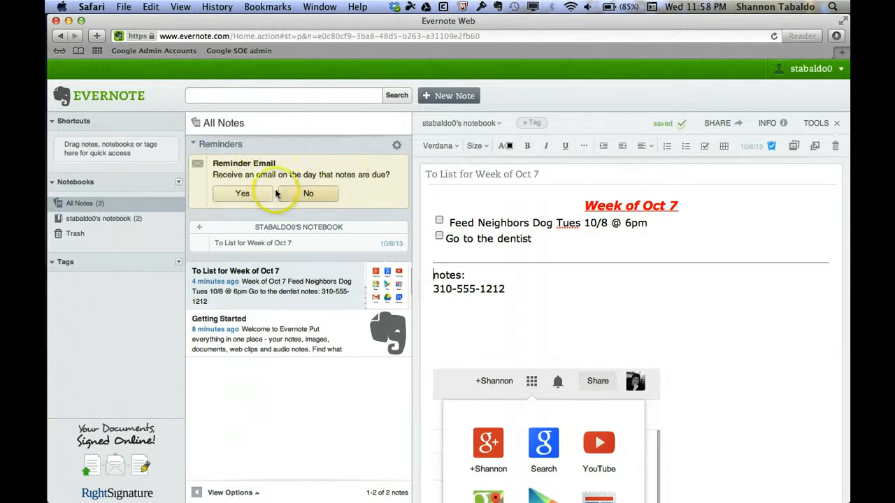
left_click(259, 194)
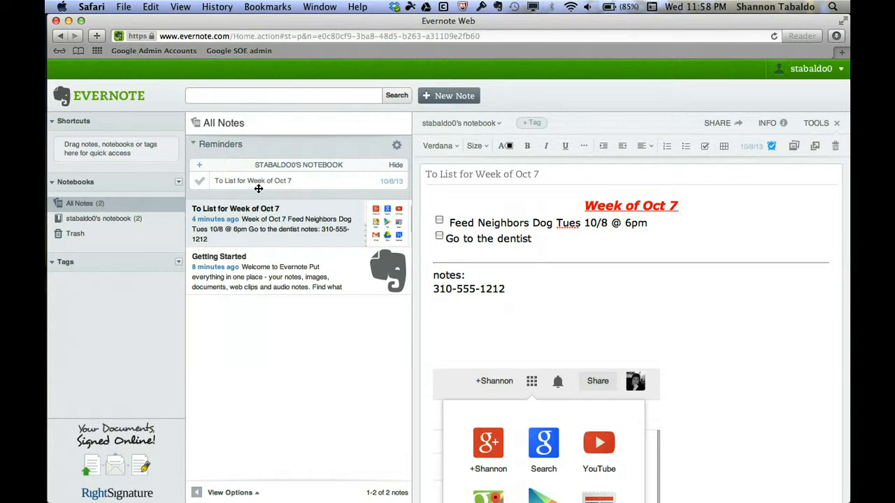
left_click(279, 184)
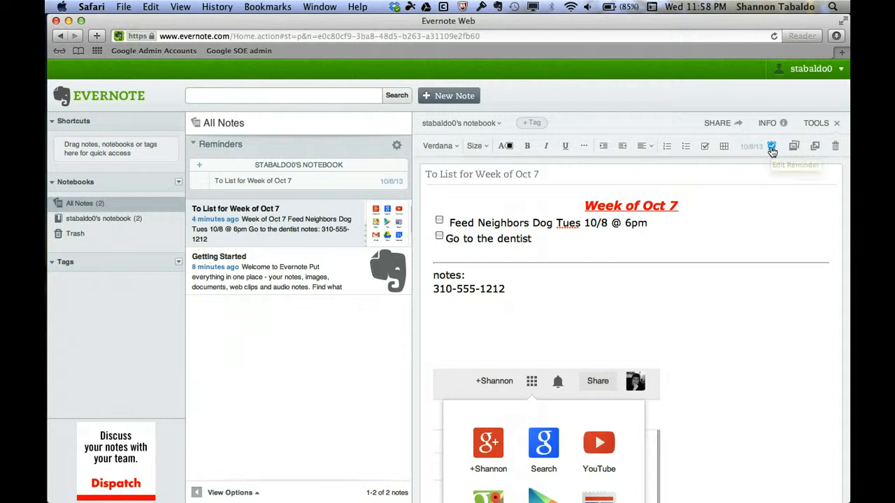
left_click(771, 148)
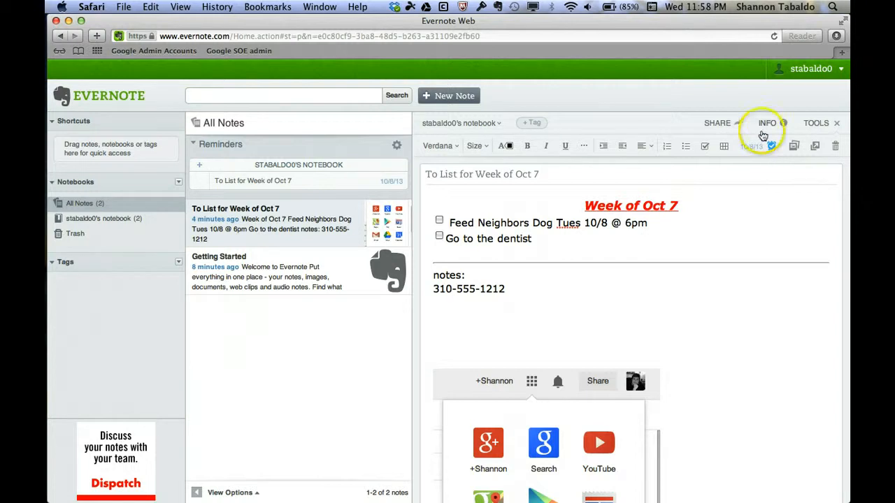
View the note's attached image on its own in the image gallery and return to the note
left_click(797, 149)
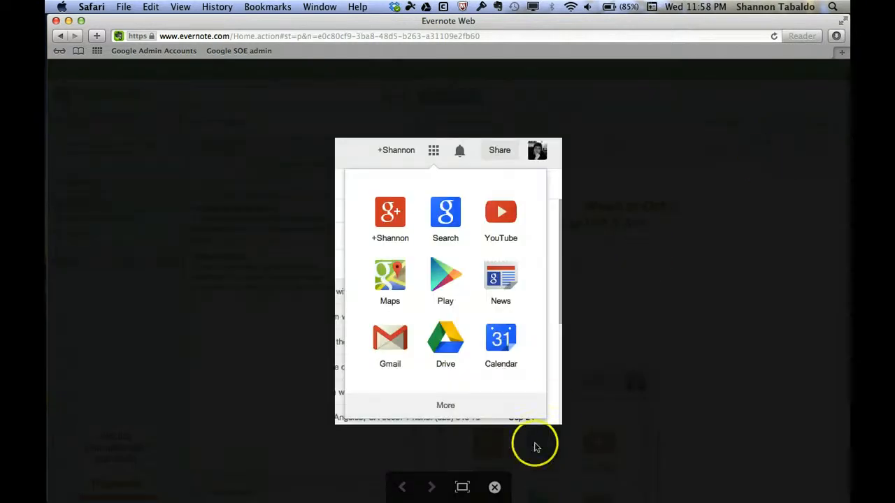
left_click(495, 487)
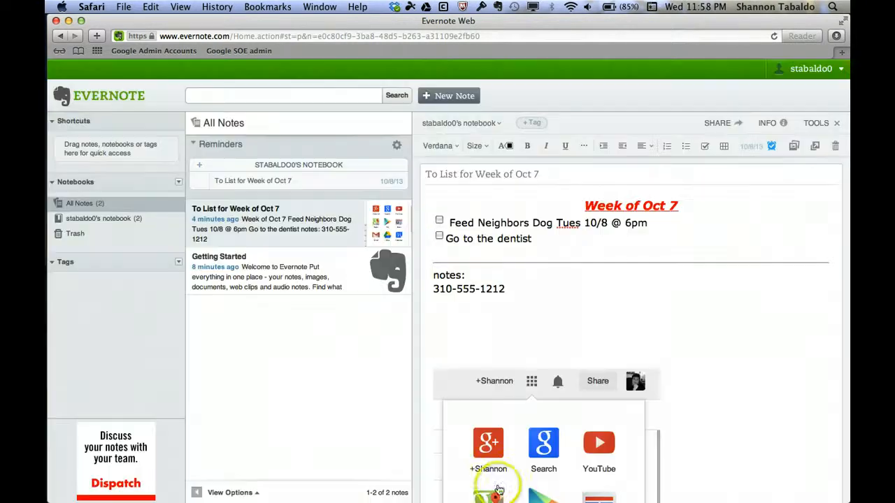
Open the "To List for Week of Oct 7" note in a separate window, look through its content down to the image, and close that window
left_click(816, 150)
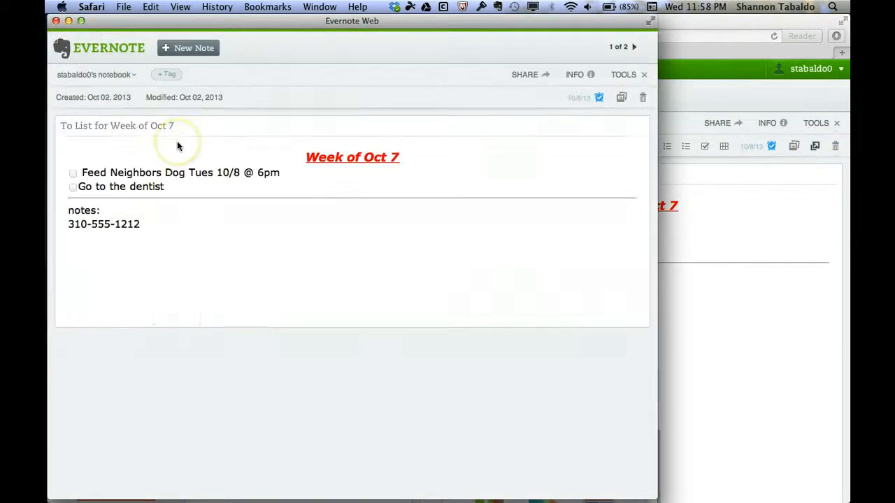
scroll(179, 146, "up", 1)
scroll(179, 146, "down", 4)
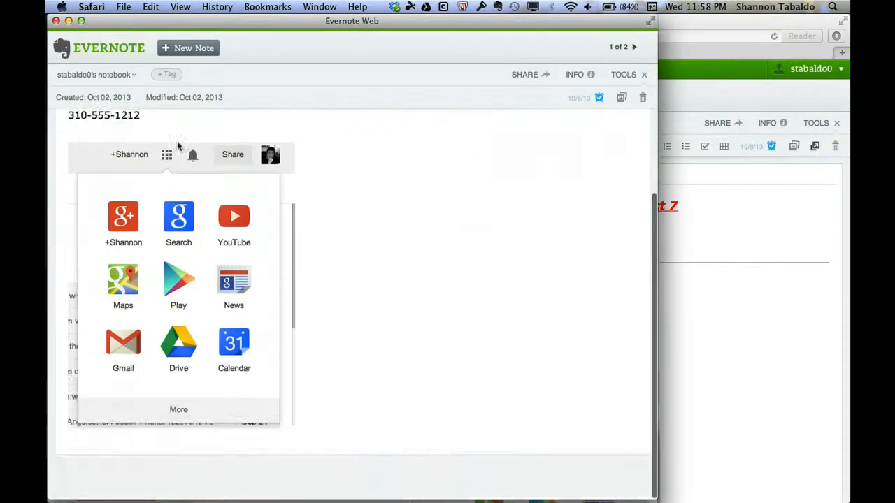
scroll(179, 146, "up", 4)
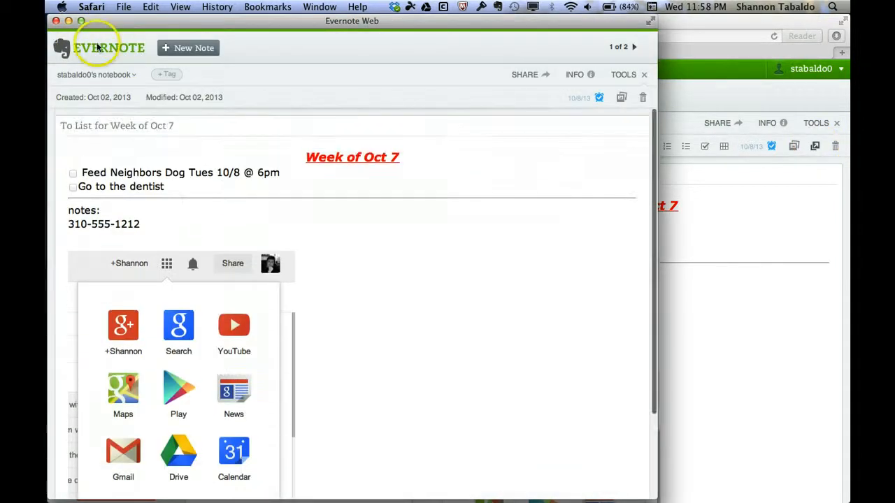
left_click(57, 21)
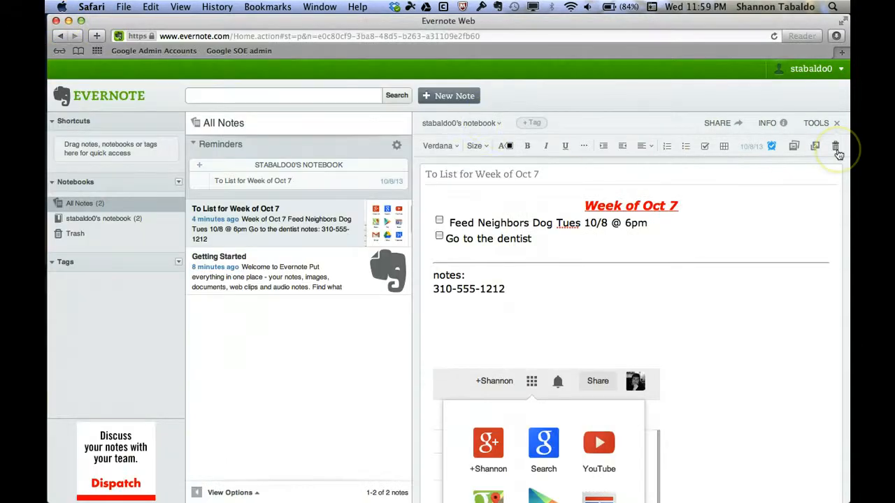
Review the sharing options for the note, including Email and Link, and close the list without sharing
left_click(727, 126)
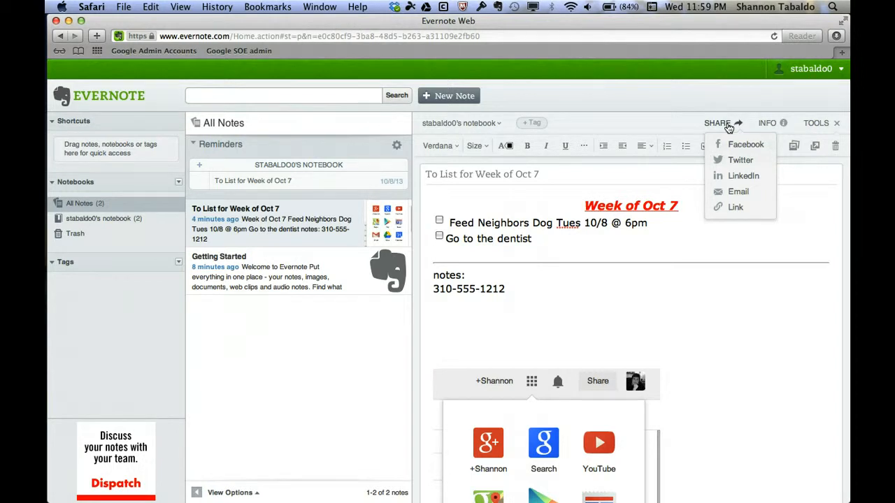
left_click(739, 193)
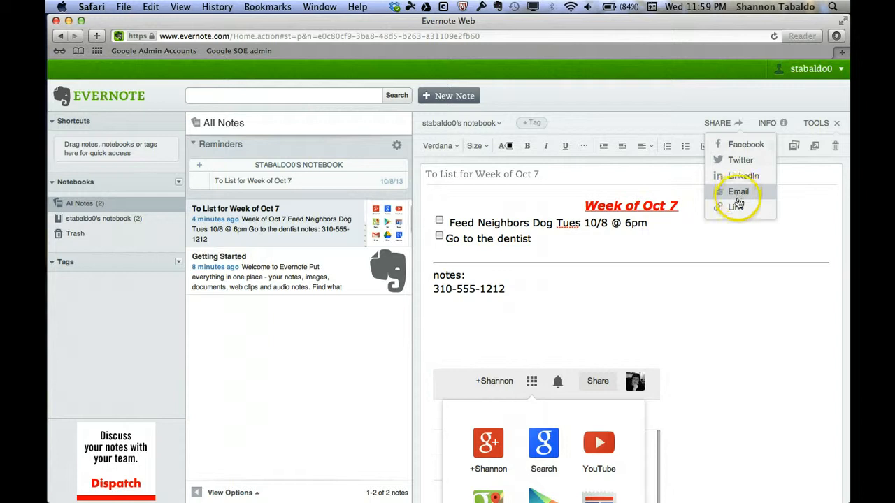
left_click(736, 206)
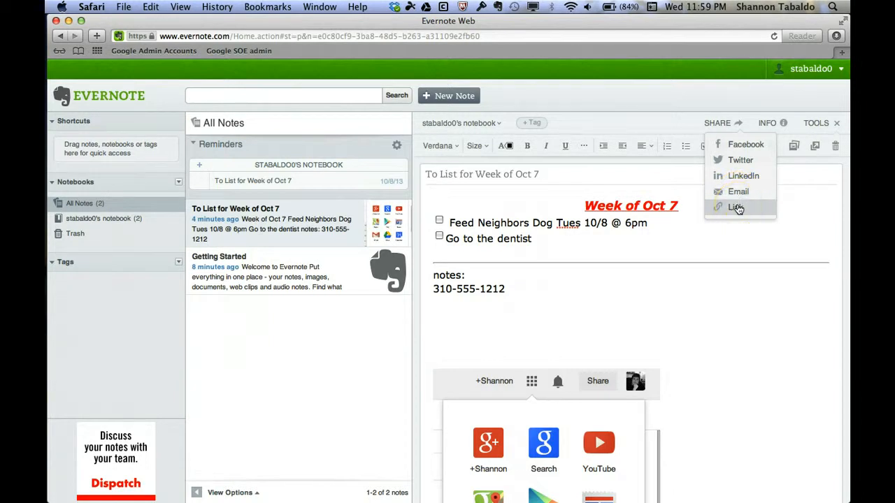
left_click(737, 197)
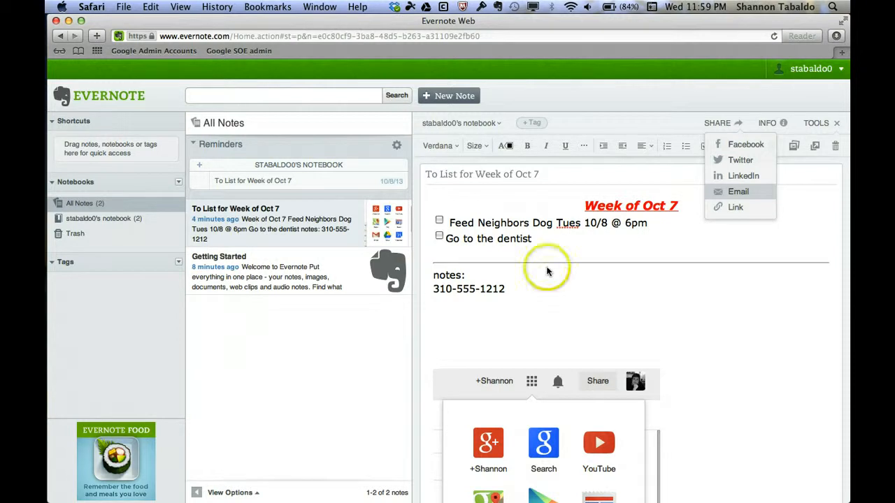
left_click(728, 194)
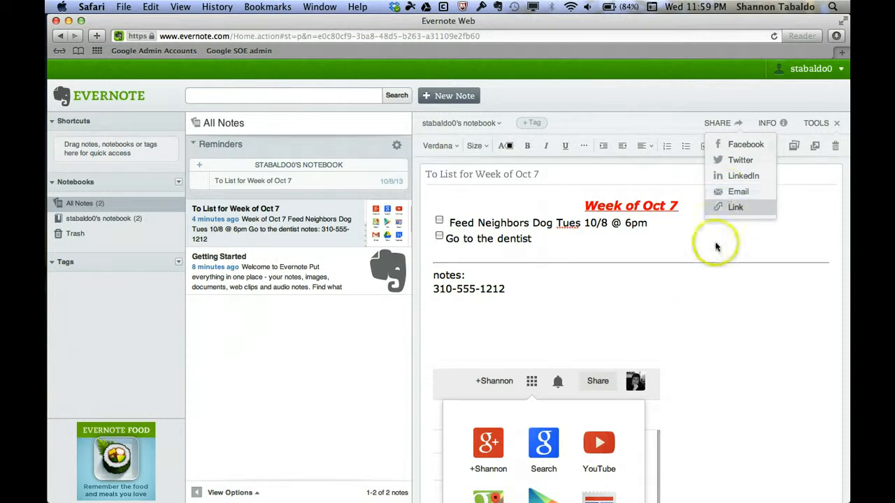
left_click(734, 193)
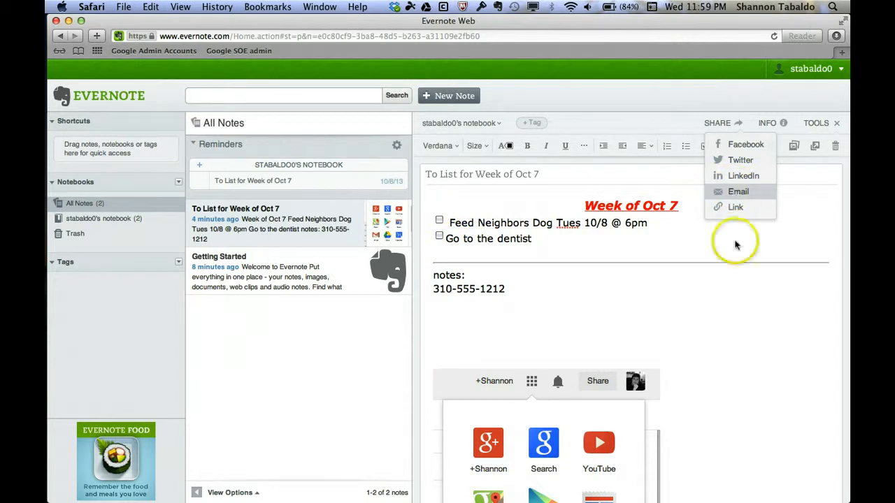
left_click(739, 303)
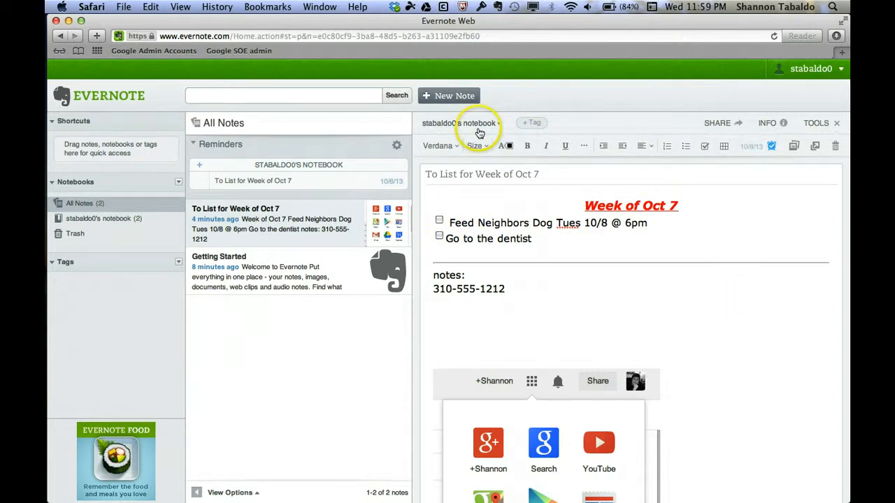